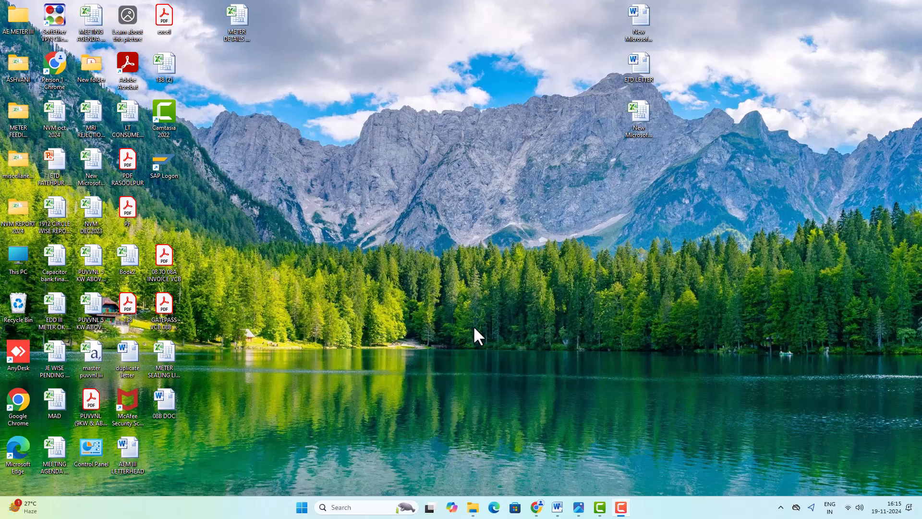
# Bring up the 08B DOC checklist and read its indent title and the Head: 1912/R&R line
pyautogui.click(557, 508)
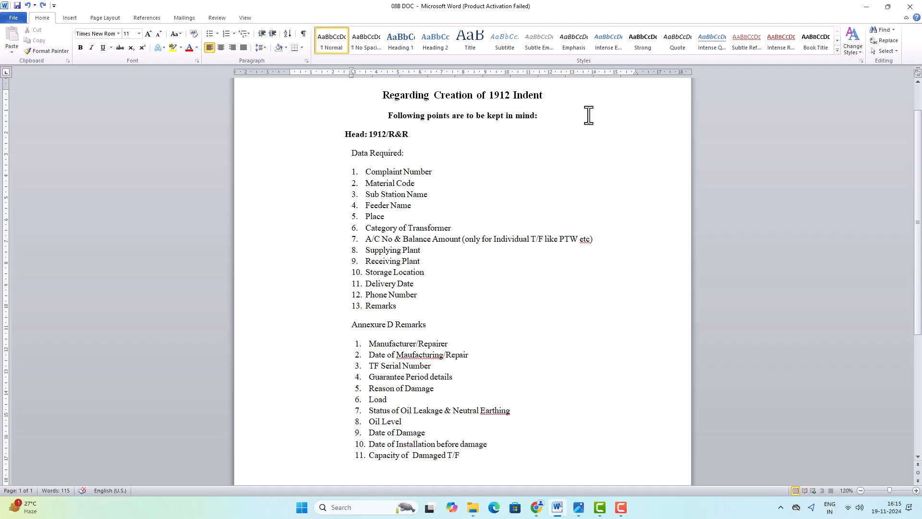
pyautogui.moveTo(544, 96); pyautogui.dragTo(384, 97)
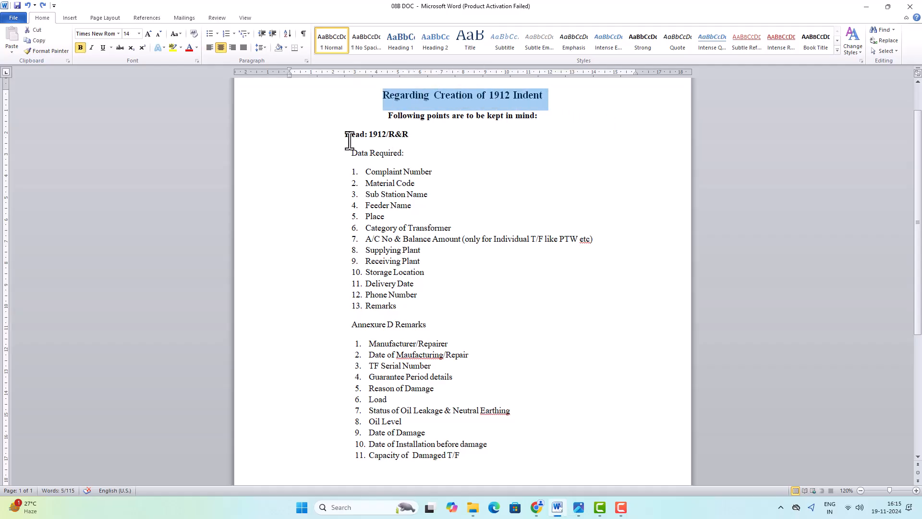
pyautogui.moveTo(409, 135); pyautogui.dragTo(368, 136)
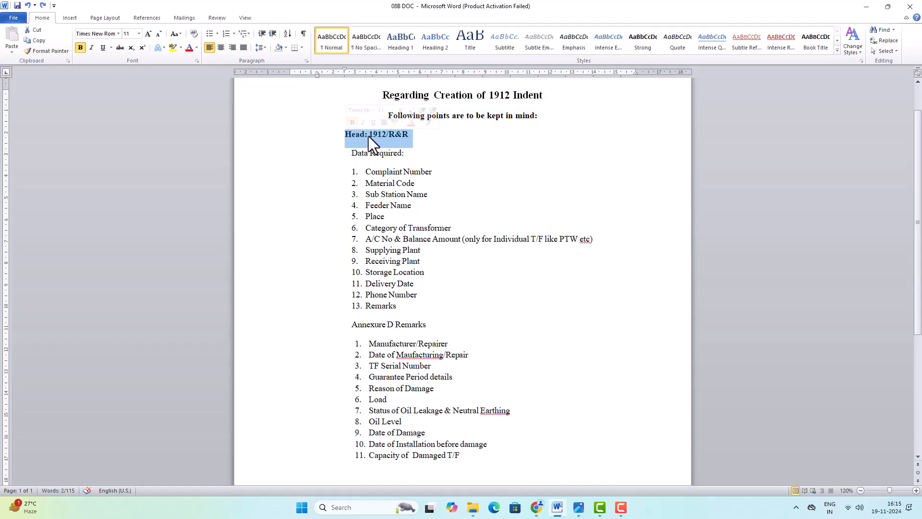
pyautogui.click(410, 137)
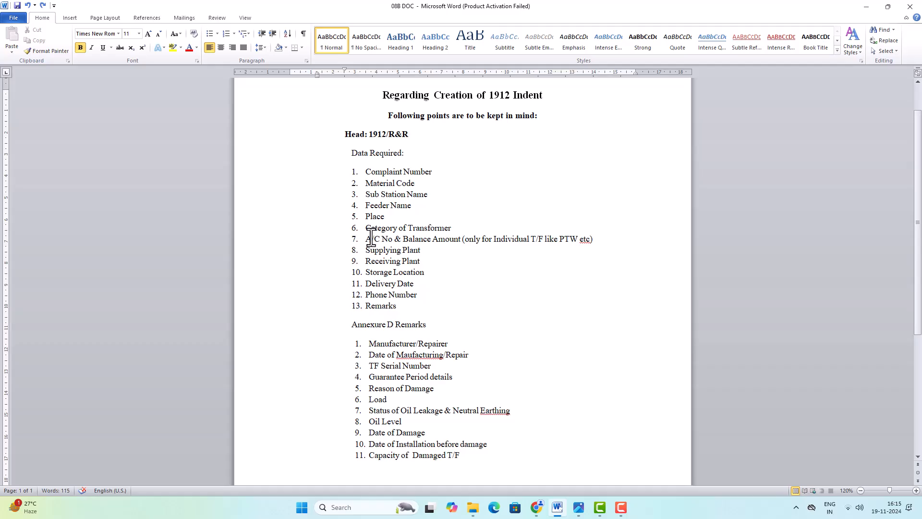
# Review the Data Required items for A/C No & Balance Amount, Storage Location and Remarks
pyautogui.moveTo(366, 239); pyautogui.dragTo(589, 244)
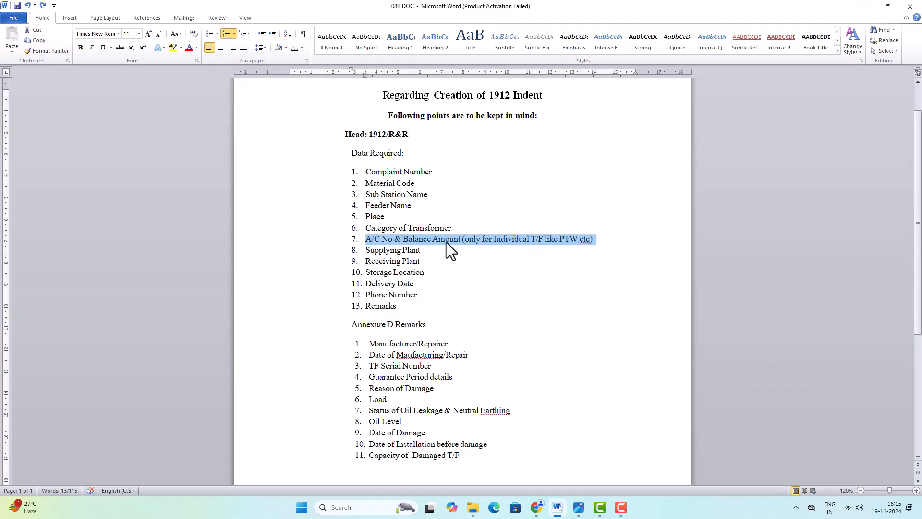
pyautogui.click(426, 263)
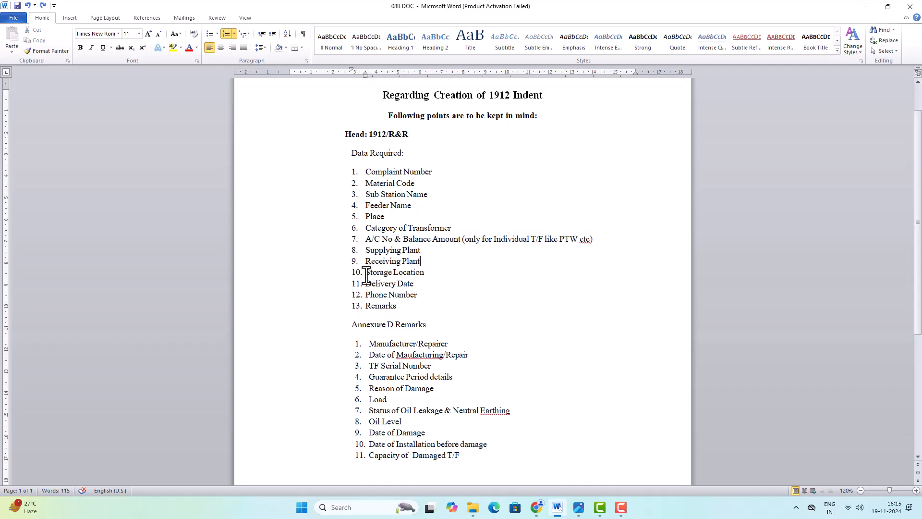
pyautogui.moveTo(367, 273)
pyautogui.mouseDown()
pyautogui.moveTo(411, 274)
pyautogui.moveTo(410, 283)
pyautogui.moveTo(374, 286)
pyautogui.mouseUp()
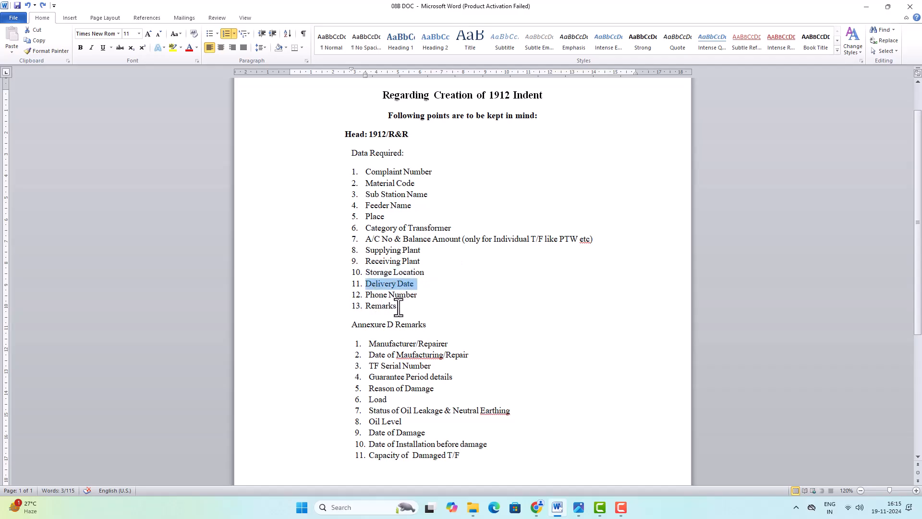
pyautogui.moveTo(400, 307); pyautogui.dragTo(369, 307)
# Review the Annexure D Remarks items, including TF Serial Number
pyautogui.scroll(-1, 422, 298)
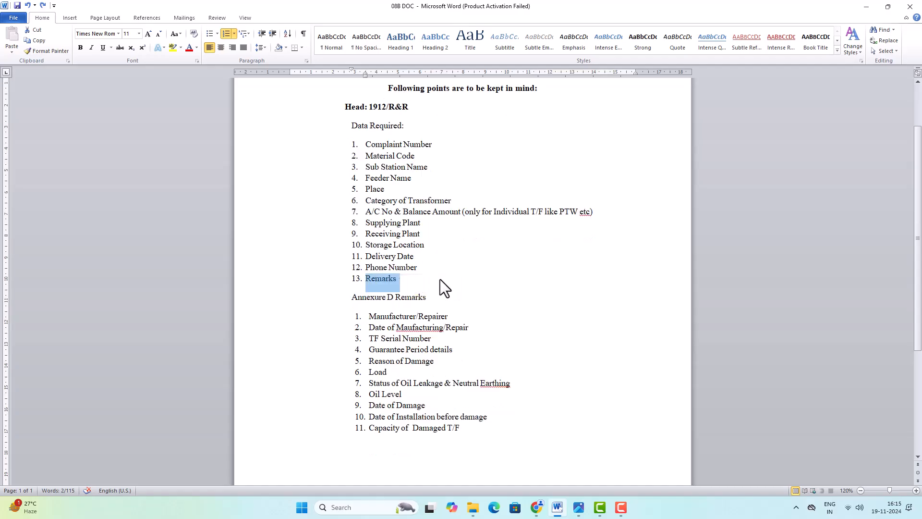
pyautogui.scroll(-2, 446, 279)
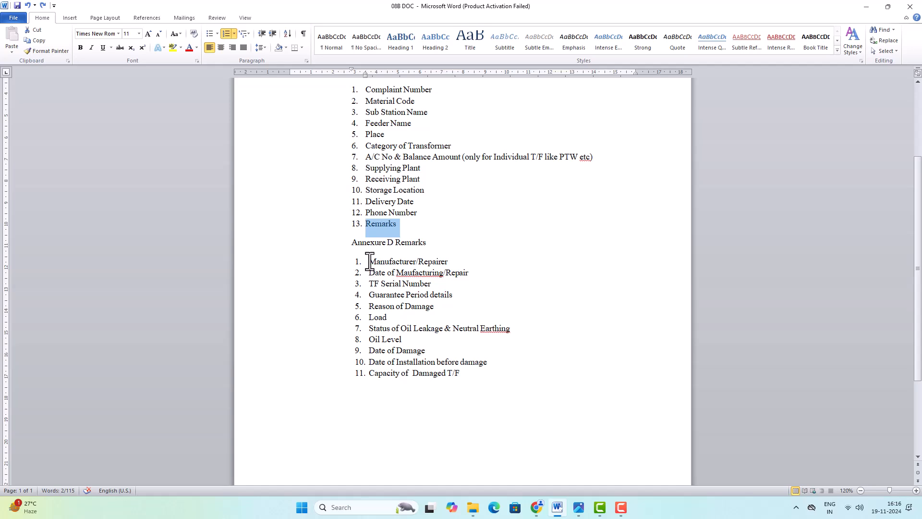
pyautogui.moveTo(368, 261)
pyautogui.mouseDown()
pyautogui.moveTo(470, 274)
pyautogui.moveTo(370, 274)
pyautogui.mouseUp()
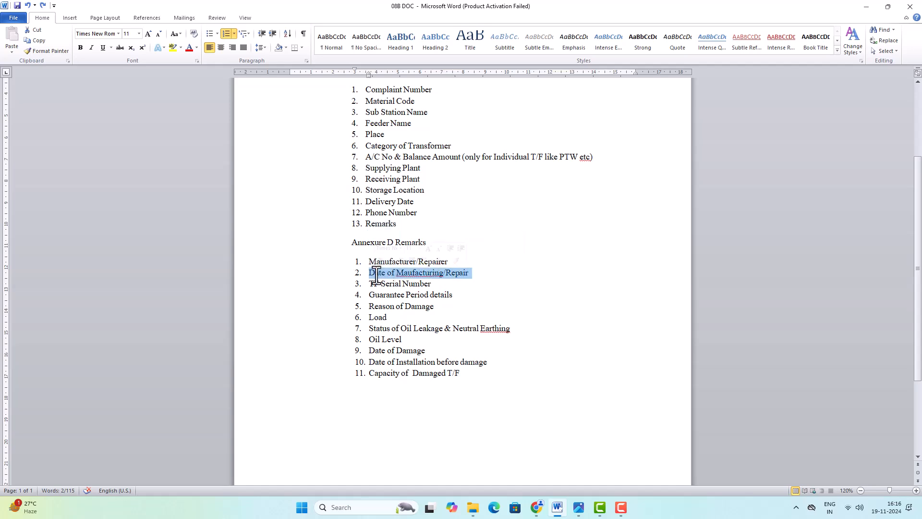
pyautogui.moveTo(434, 283); pyautogui.dragTo(376, 285)
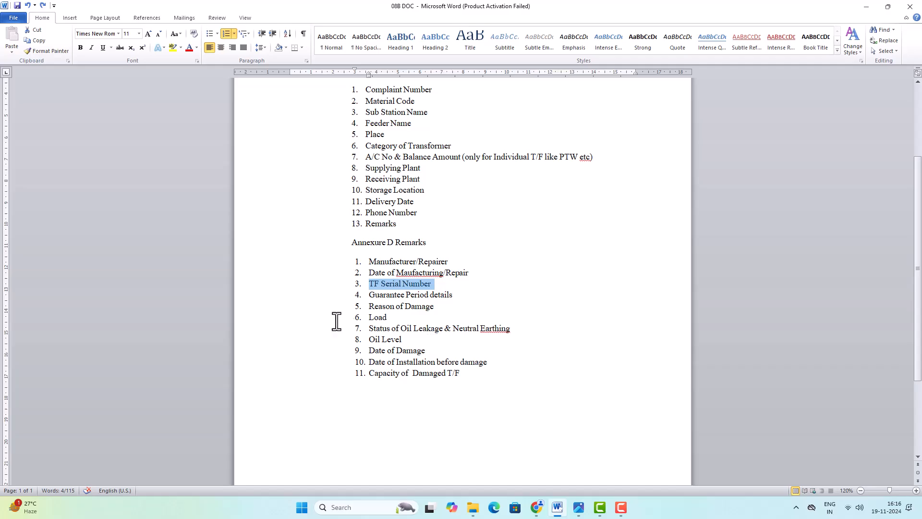
# Check the Material Code item, then bring up the ERP material code table photo
pyautogui.scroll(2, 436, 340)
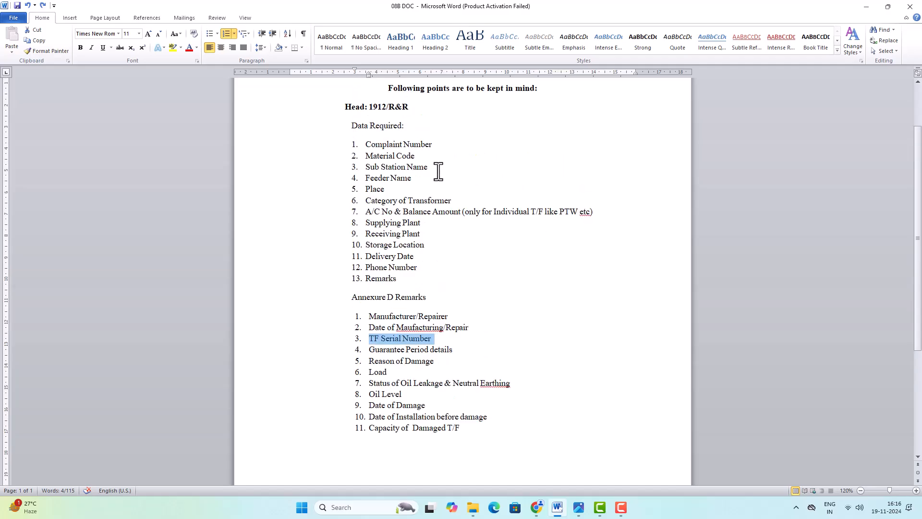
pyautogui.scroll(1, 401, 317)
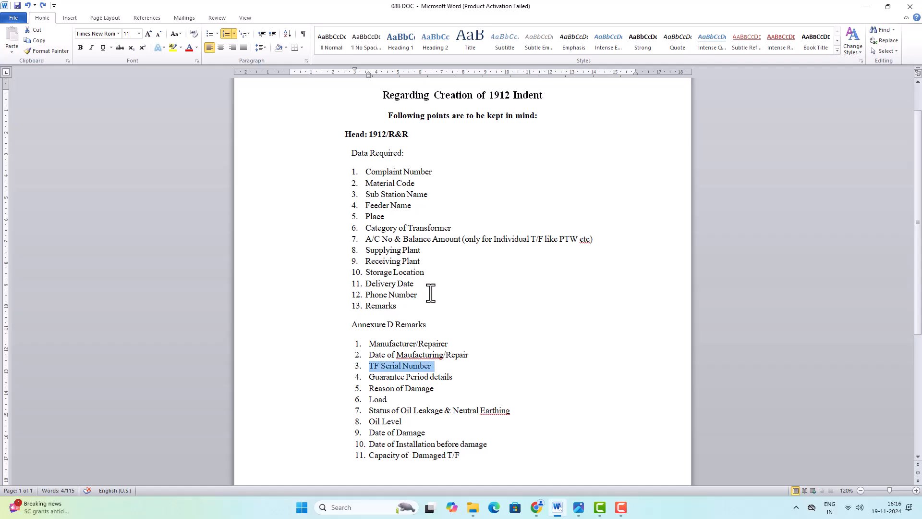
pyautogui.moveTo(419, 183); pyautogui.dragTo(373, 182)
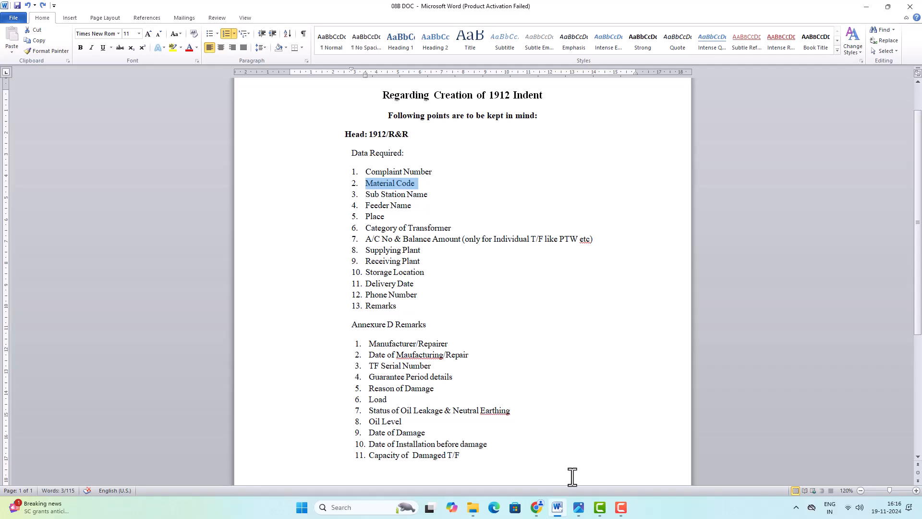
pyautogui.click(578, 507)
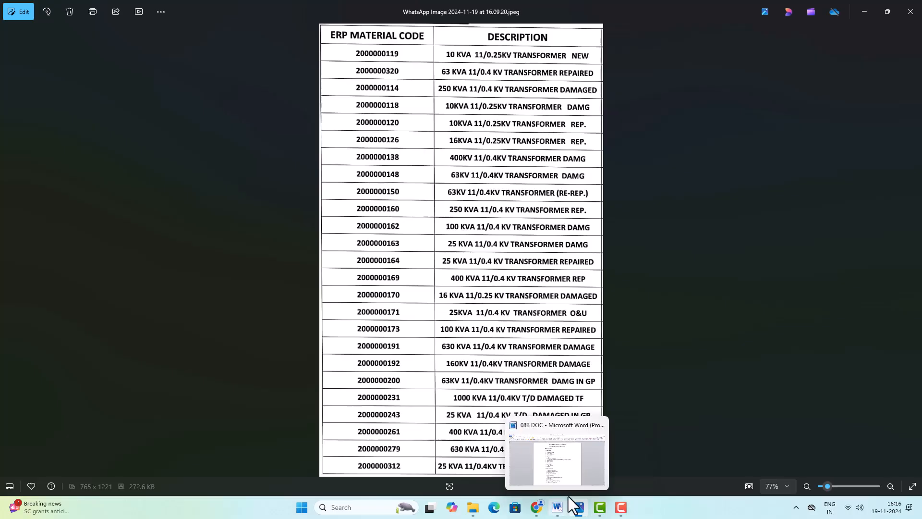
# After reading the 25 KVA transformer codes, minimize Photos to return to the Word checklist
pyautogui.click(863, 5)
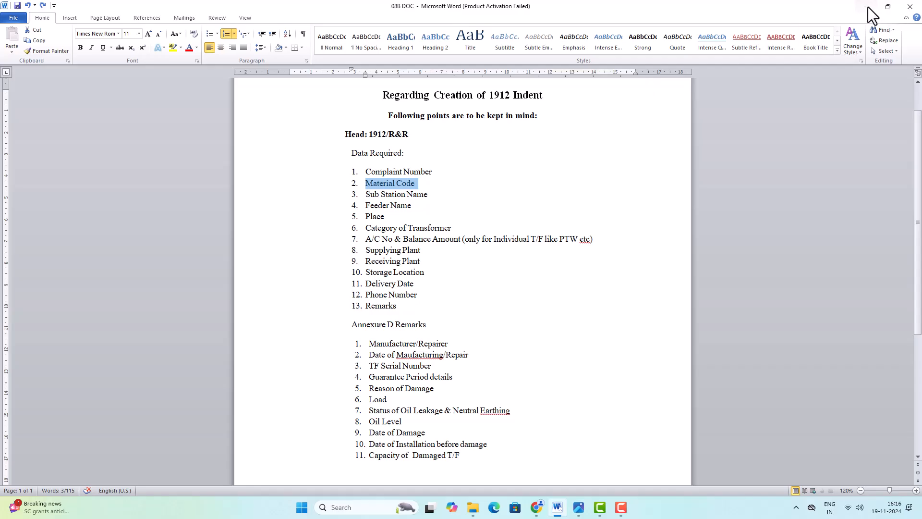
# Minimize Word and log on to ERP Production with the saved user ID and password
pyautogui.click(832, 7)
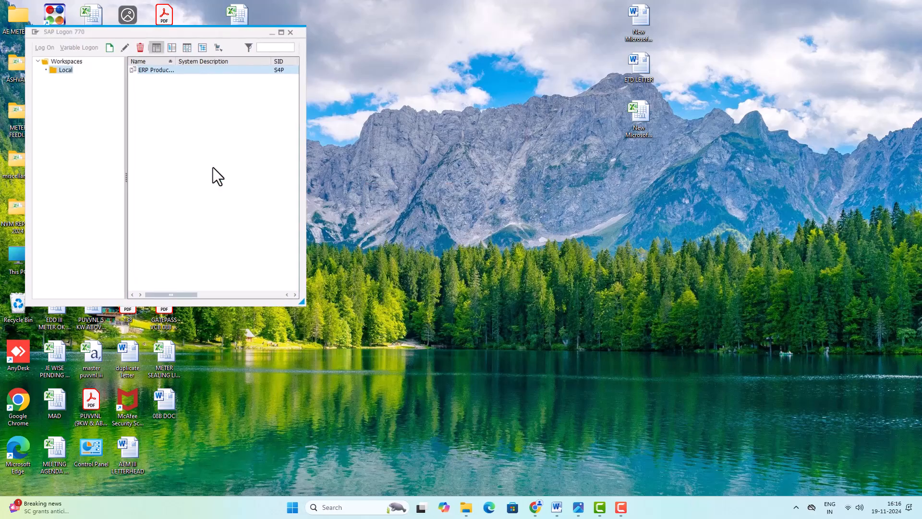
pyautogui.doubleClick(180, 71)
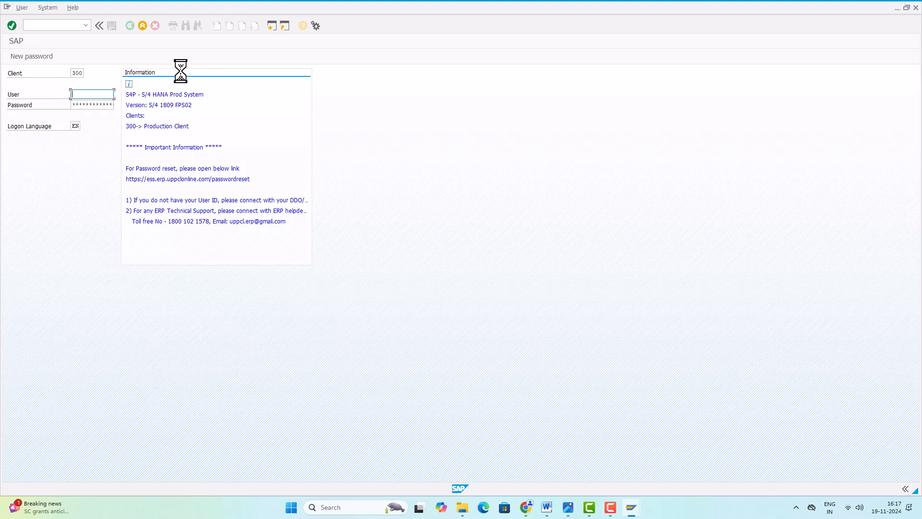
pyautogui.write('11')
pyautogui.press('Down')
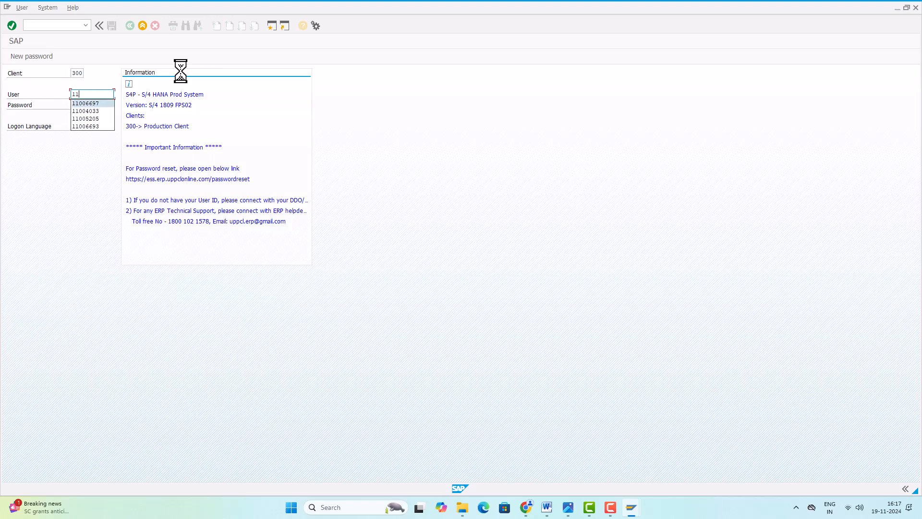
pyautogui.press('Return')
pyautogui.press('Tab')
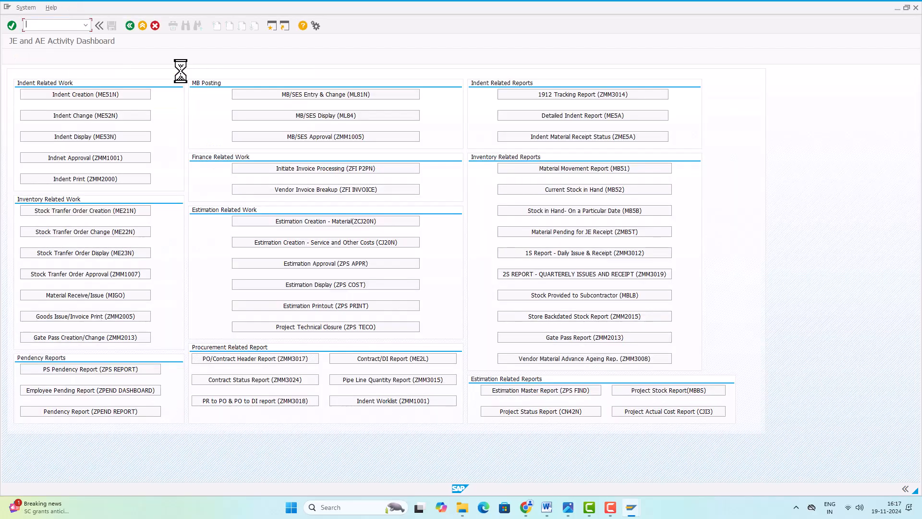
# Start Indent Creation (ME51N) with document type 1912- R&R
pyautogui.click(96, 97)
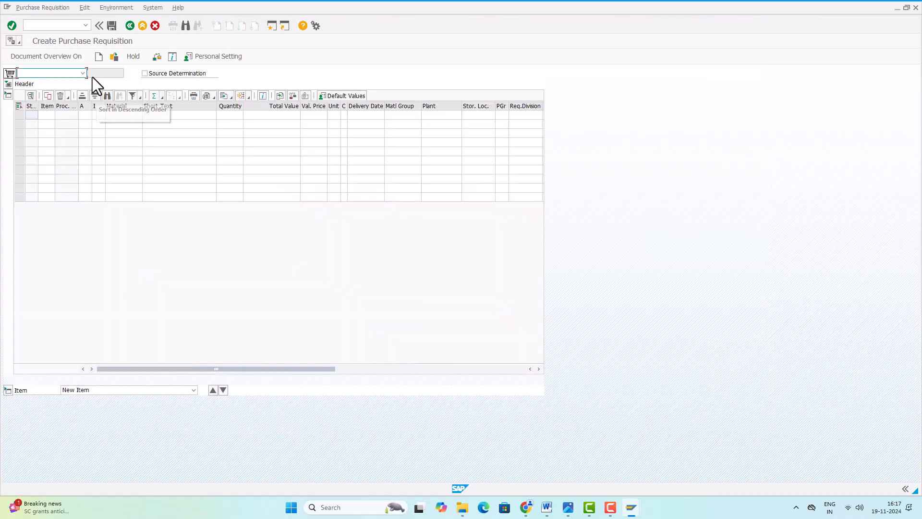
pyautogui.click(82, 73)
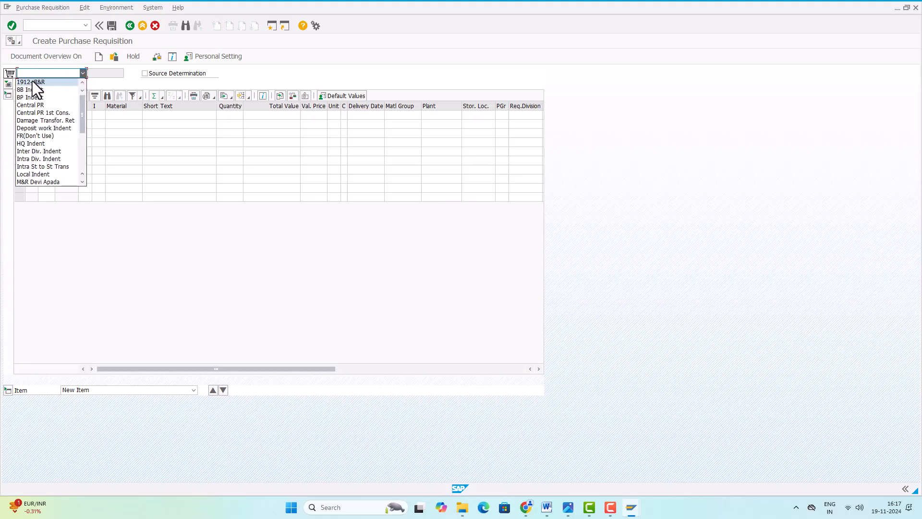
pyautogui.scroll(-3, 43, 105)
pyautogui.scroll(4, 48, 109)
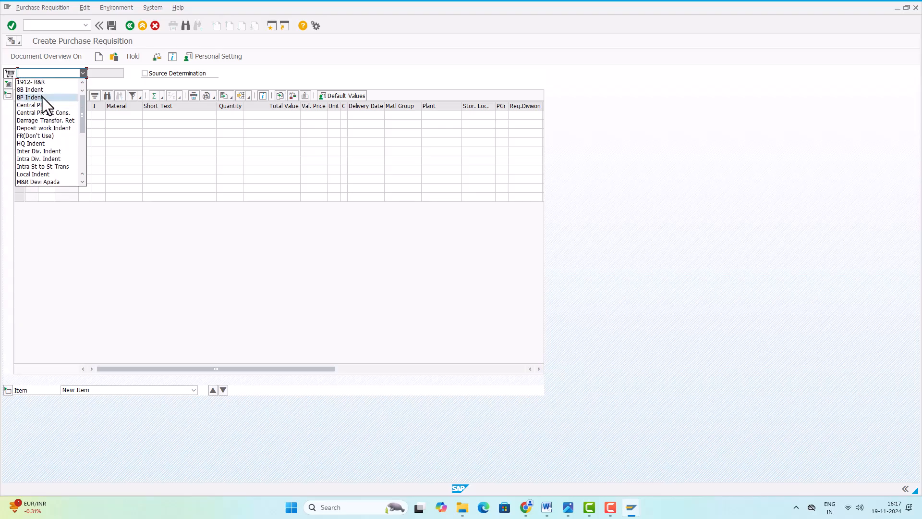
pyautogui.click(22, 83)
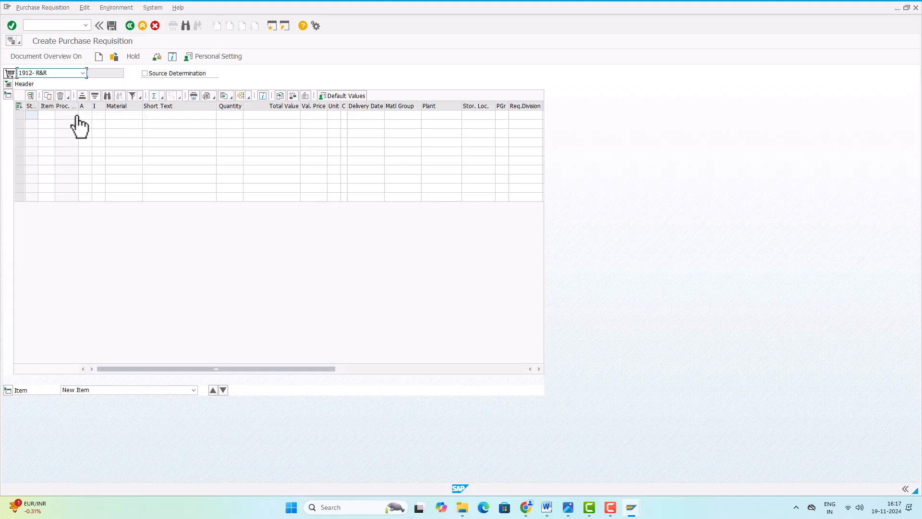
pyautogui.click(96, 116)
pyautogui.write('2000000')
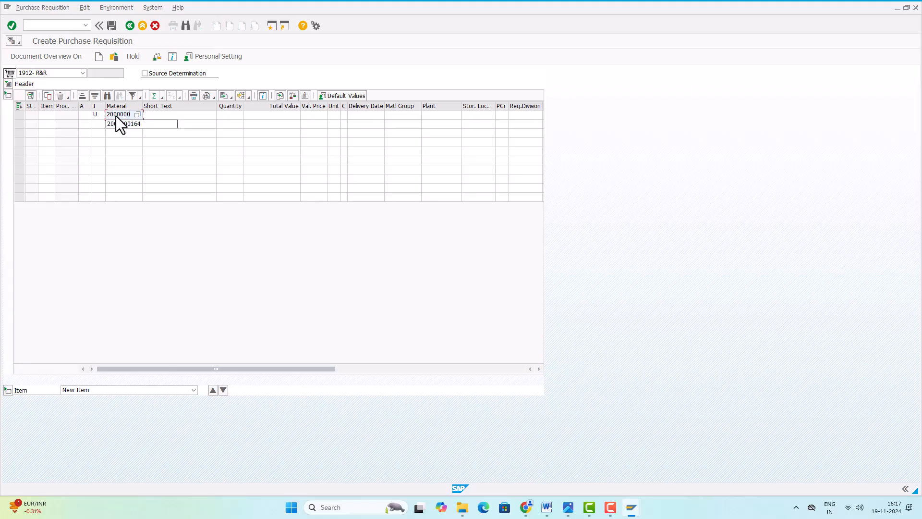
pyautogui.write('1645')
pyautogui.press('Return')
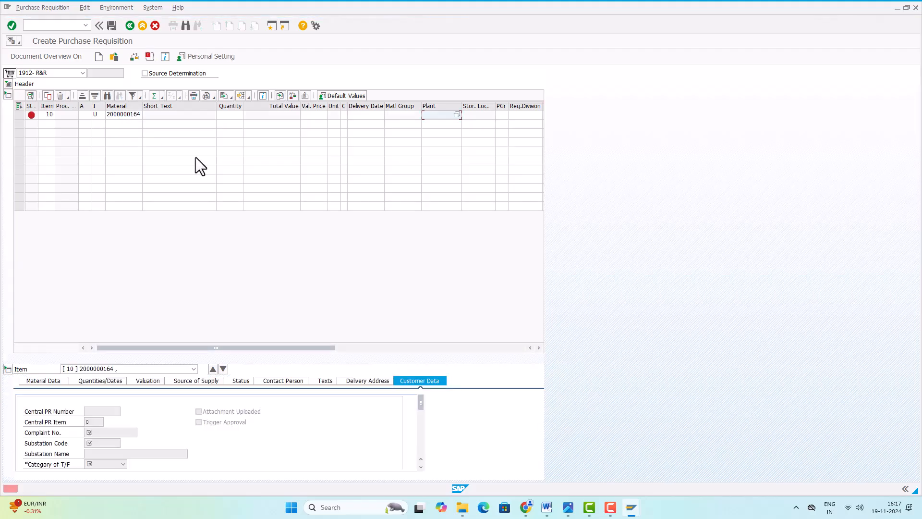
# Check the material code photo, then switch back to the Create Purchase Requisition window
pyautogui.click(568, 508)
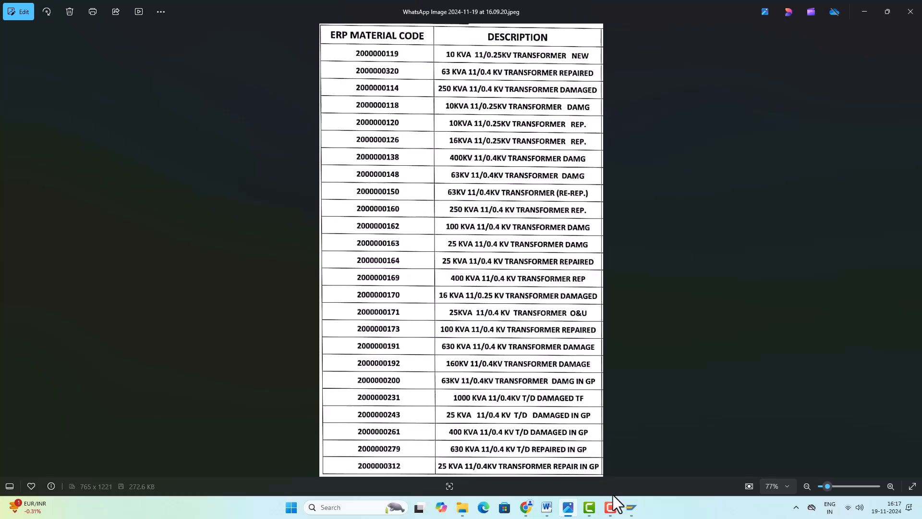
pyautogui.moveTo(632, 515)
pyautogui.click(652, 454)
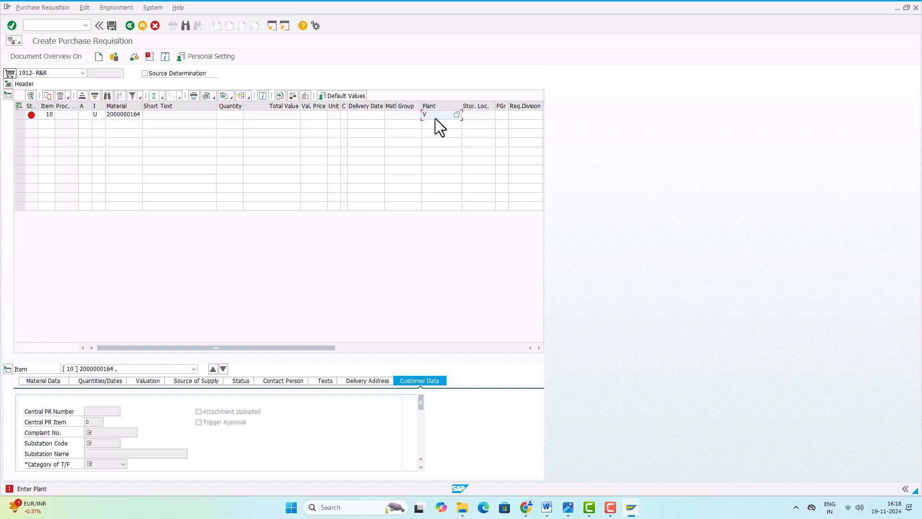
# Give item 10 plant V251, quantity 1, supplying plant VV and storage location JE01
pyautogui.press('Return')
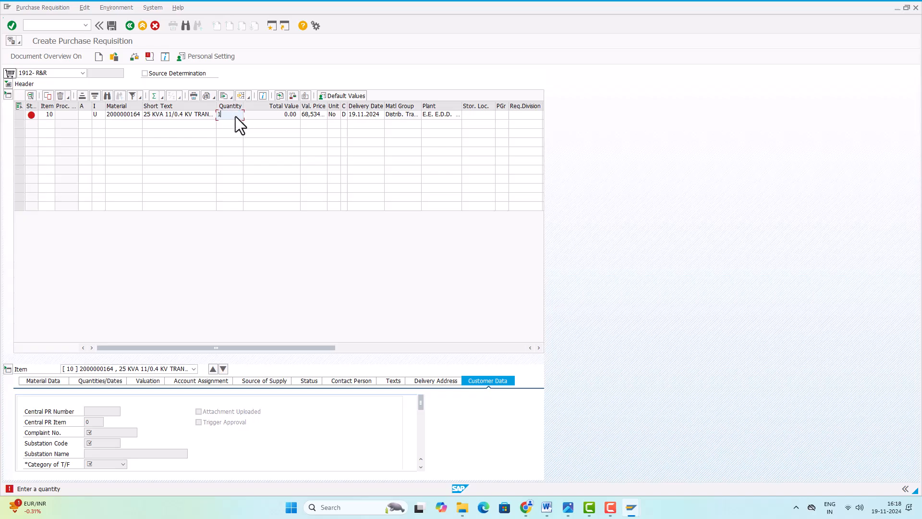
pyautogui.press('Return')
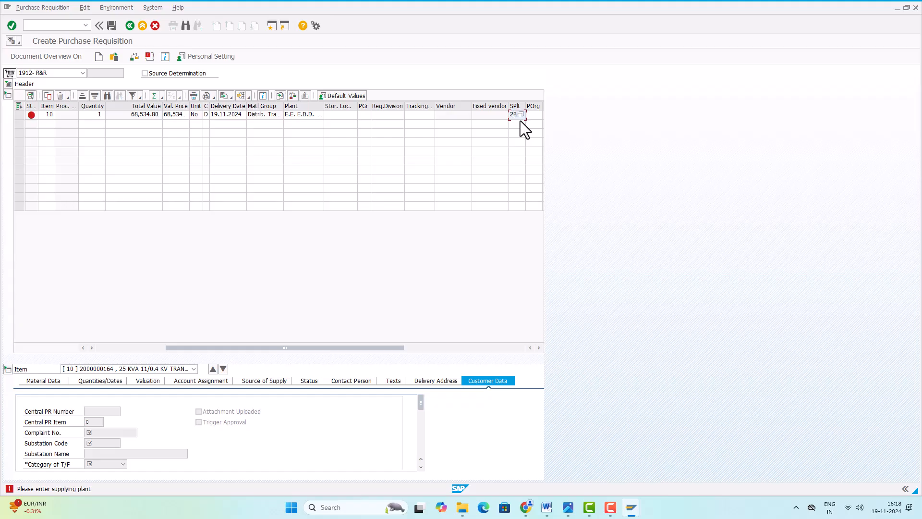
pyautogui.write('VV')
pyautogui.press('Return')
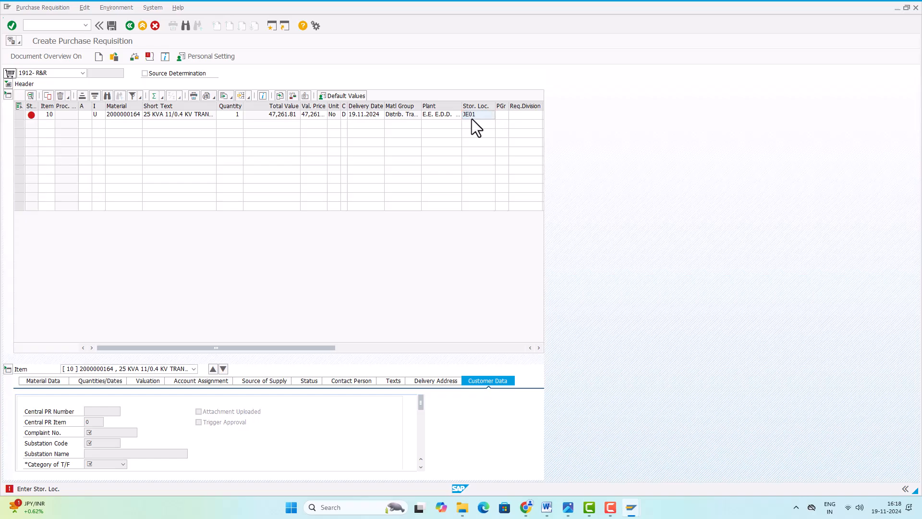
pyautogui.press('Return')
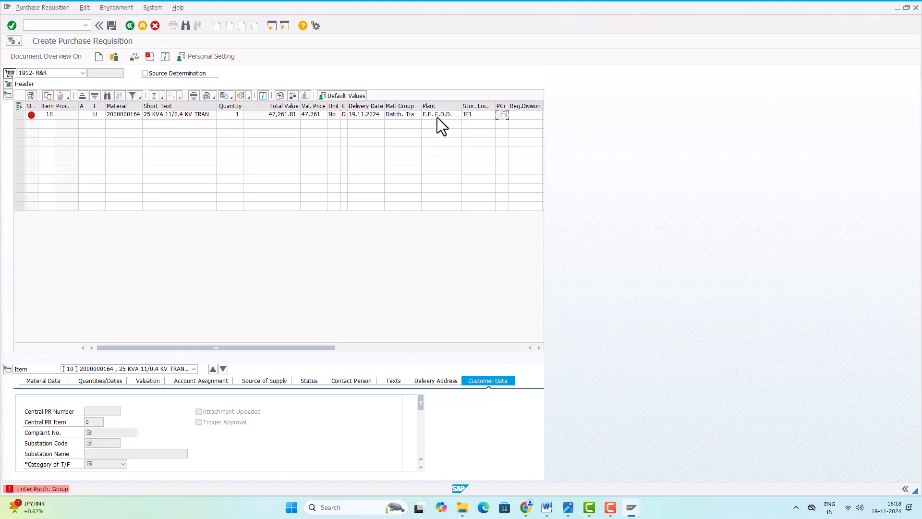
pyautogui.click(437, 115)
pyautogui.click(457, 115)
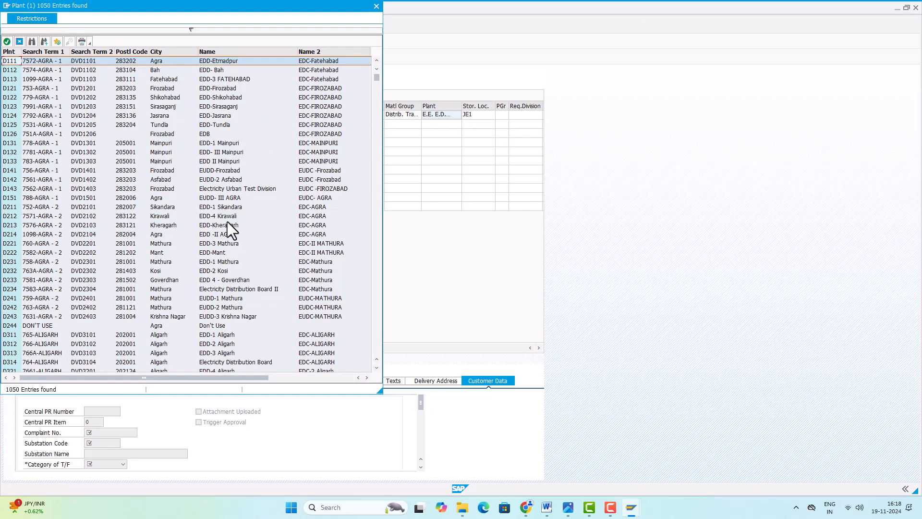
pyautogui.click(376, 6)
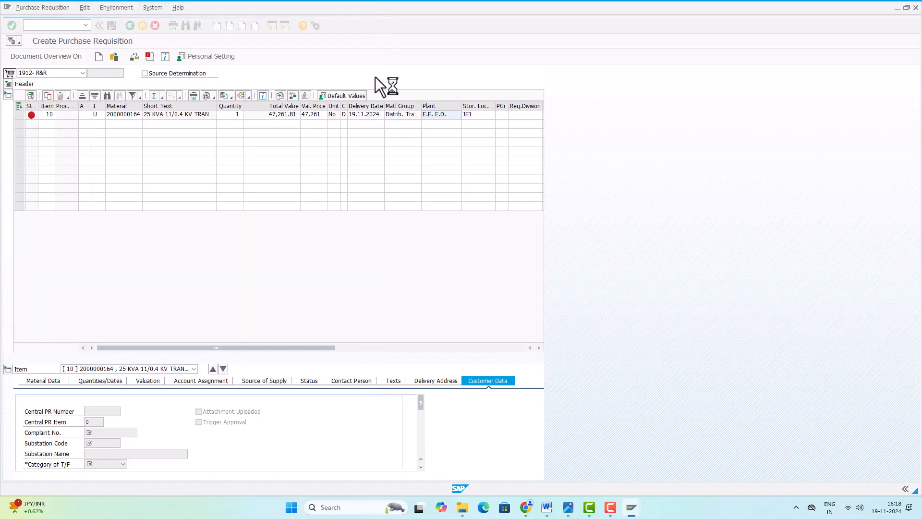
pyautogui.click(498, 116)
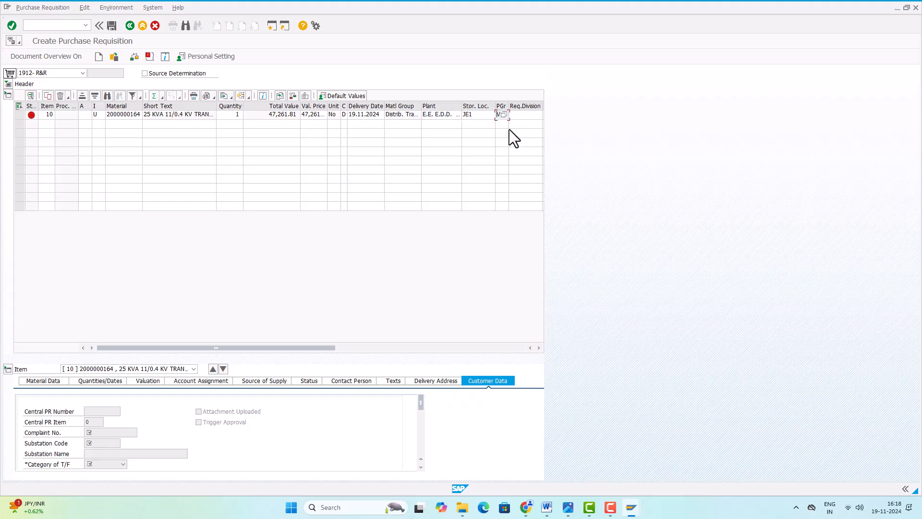
# Enter item 10's purchasing group and check the item grid columns
pyautogui.write('1')
pyautogui.press('Return')
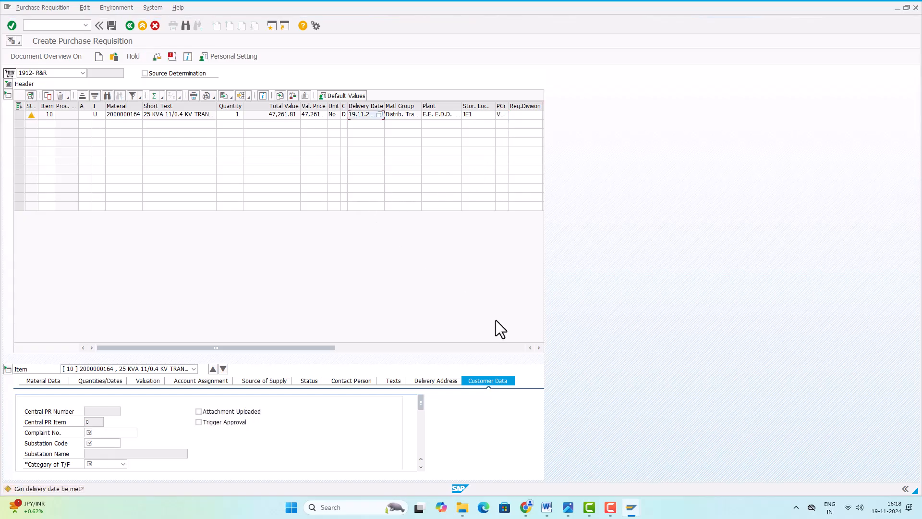
pyautogui.moveTo(538, 348); pyautogui.dragTo(538, 348)
pyautogui.click(537, 348)
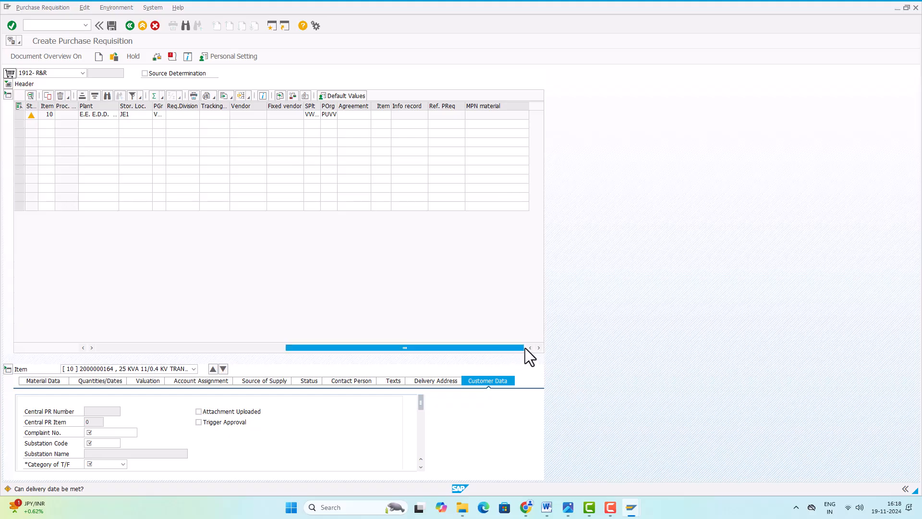
pyautogui.moveTo(528, 347); pyautogui.dragTo(525, 347)
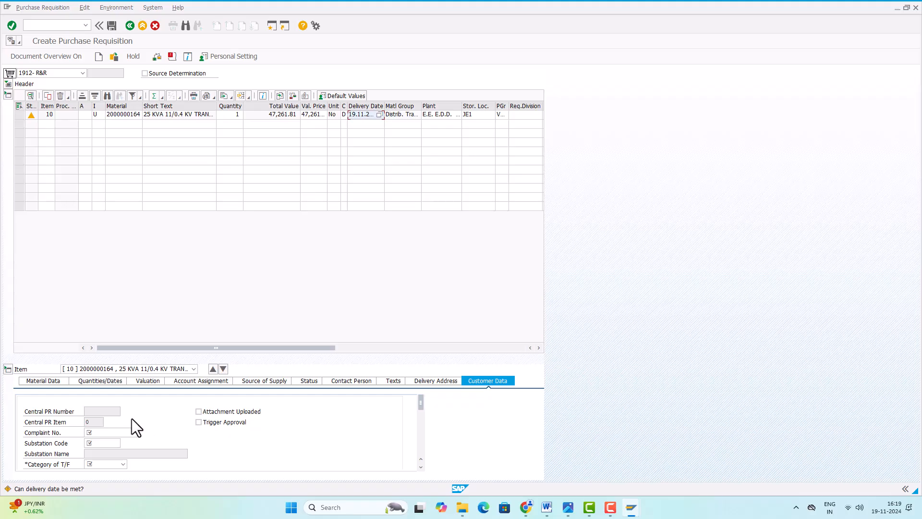
# Go to the Complaint No. field in item 10's Customer Data
pyautogui.click(110, 432)
pyautogui.press('F9')
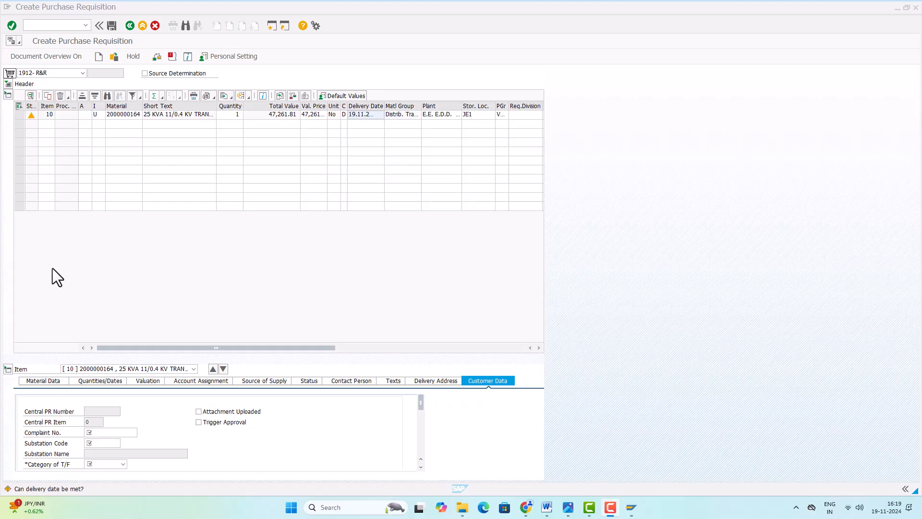
pyautogui.click(102, 433)
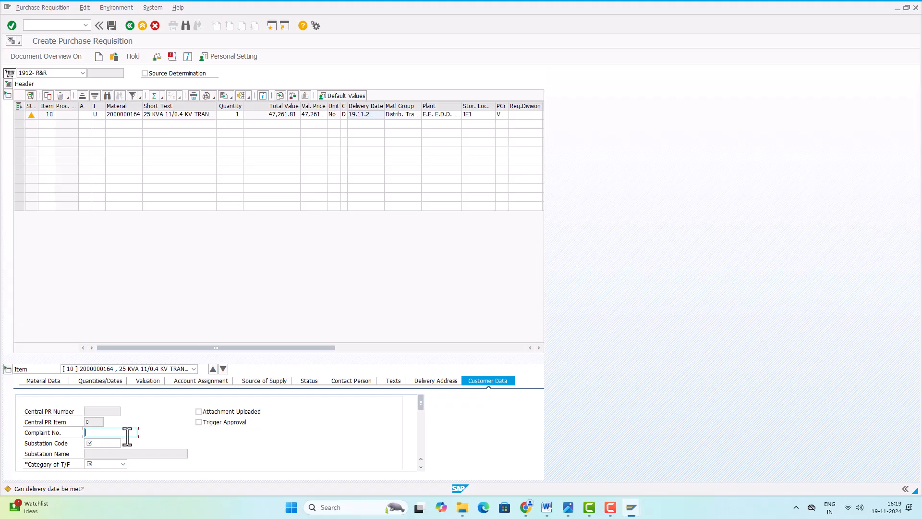
# Enter the complaint number and select substation HATHGAON (PUD2501S02) from the substation list
pyautogui.click(108, 443)
pyautogui.click(125, 443)
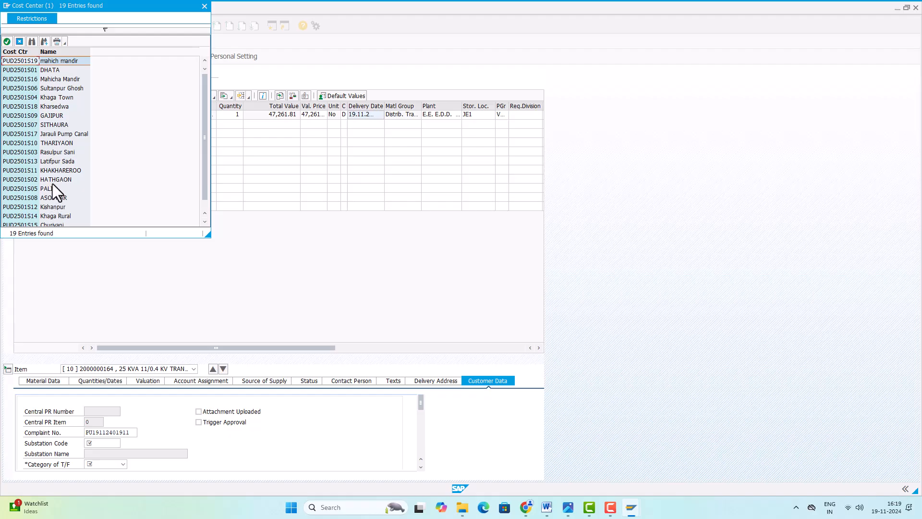
pyautogui.doubleClick(30, 179)
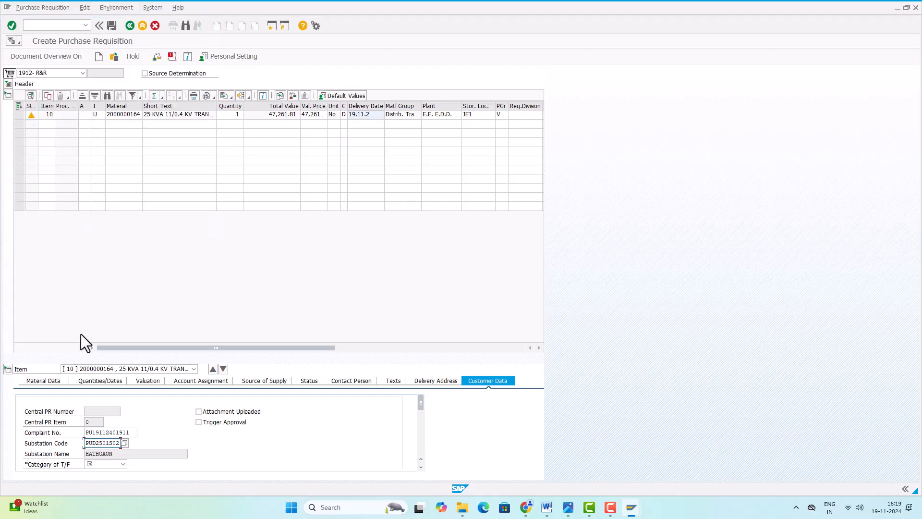
# Set the Category of T/F to PTW and enter the connection number
pyautogui.click(421, 466)
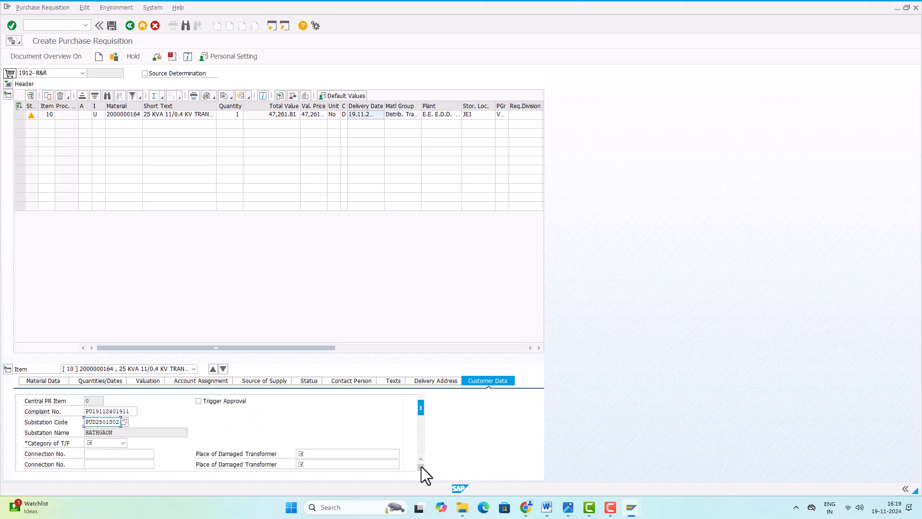
pyautogui.click(421, 466)
pyautogui.click(420, 466)
pyautogui.click(421, 467)
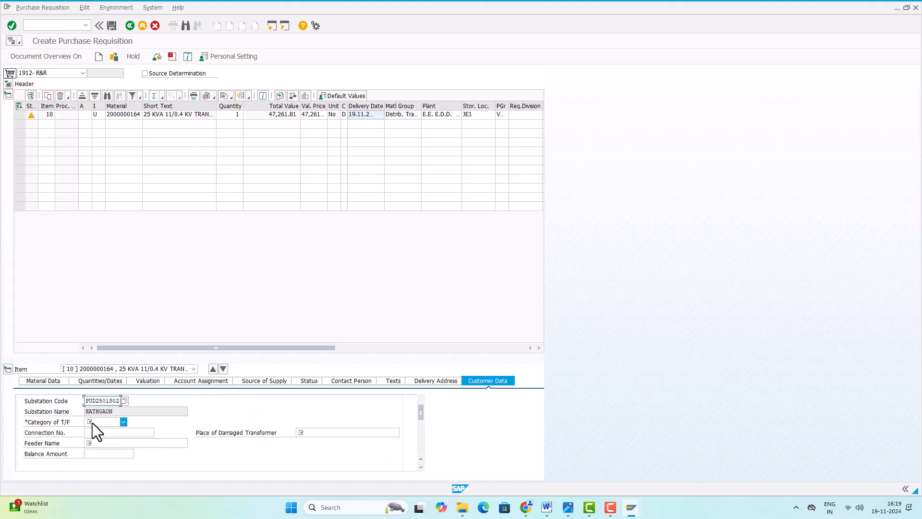
pyautogui.click(123, 421)
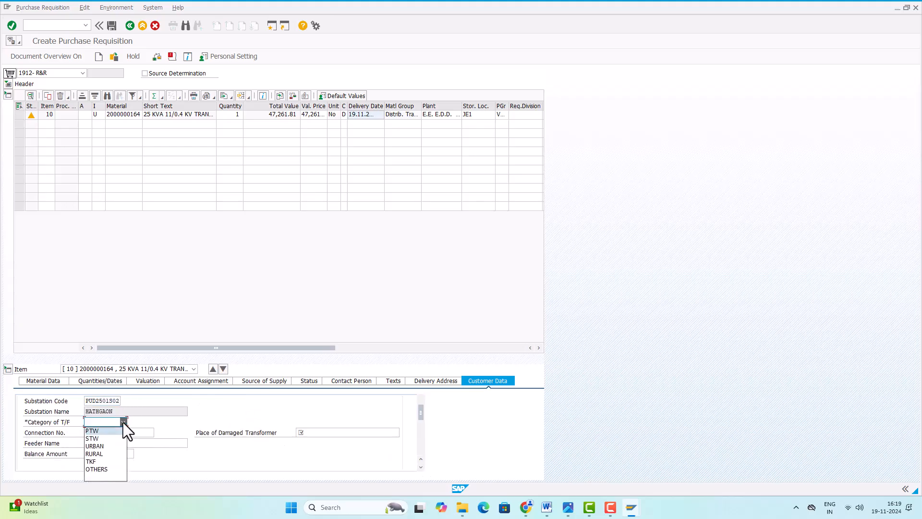
pyautogui.click(94, 431)
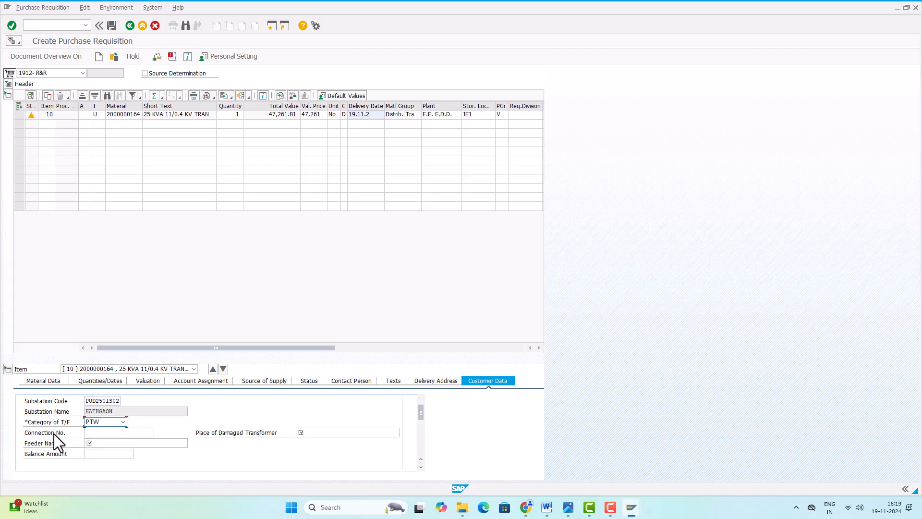
pyautogui.click(100, 434)
pyautogui.click(316, 433)
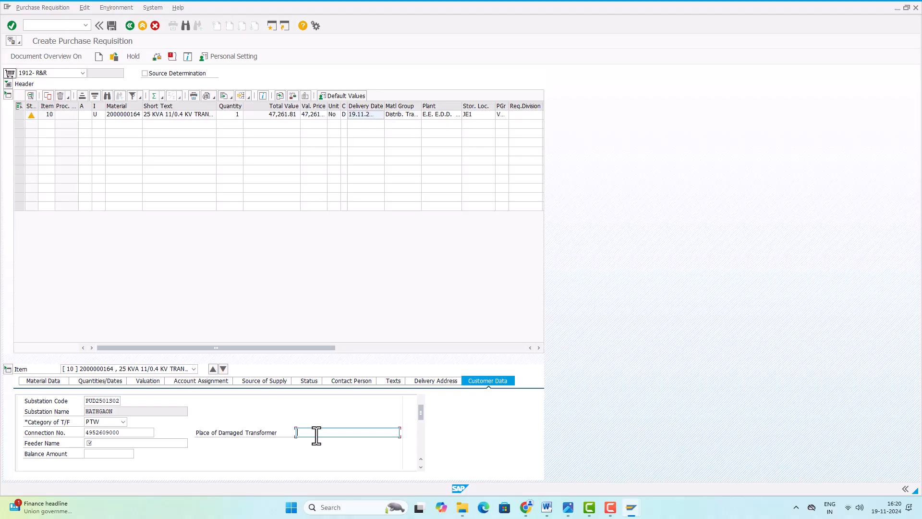
# Enter BADAHA as the damaged transformer's place and PATTISHAH as the feeder name
pyautogui.write('BADAHA')
pyautogui.click(110, 443)
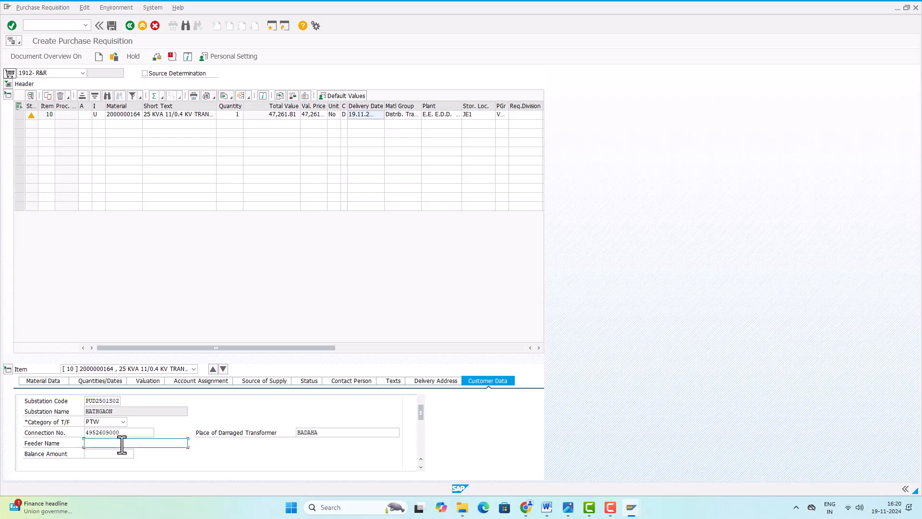
pyautogui.write('PATTISHAH')
# Enter 2224 as the balance amount and bring the DT Annexure D fields into view
pyautogui.click(421, 466)
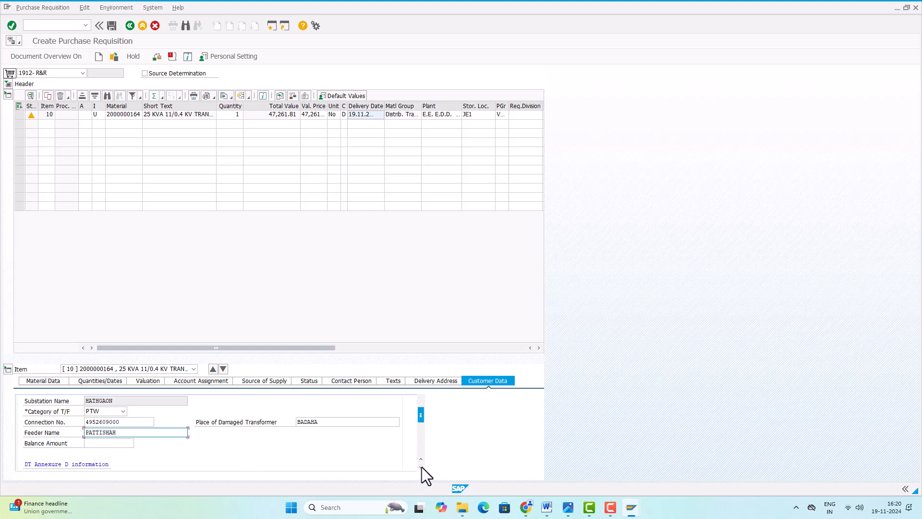
pyautogui.click(421, 466)
pyautogui.click(106, 433)
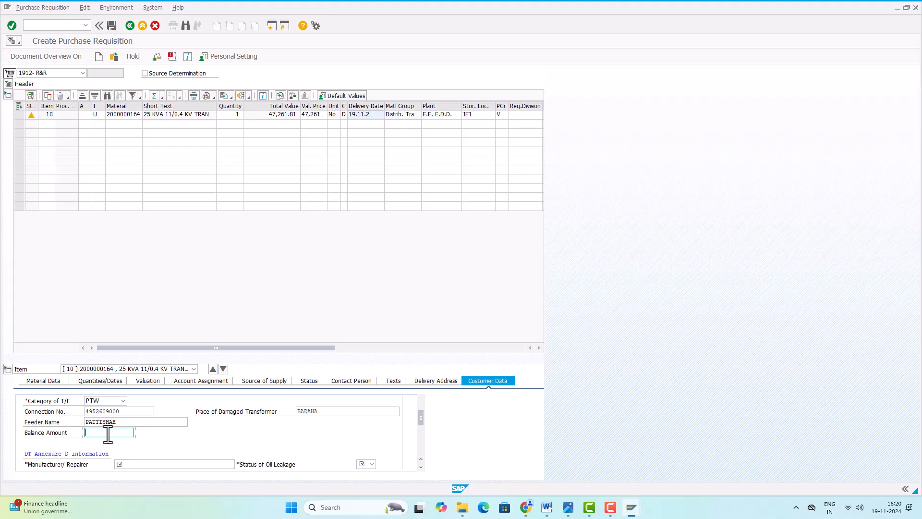
pyautogui.write('2224')
pyautogui.click(420, 467)
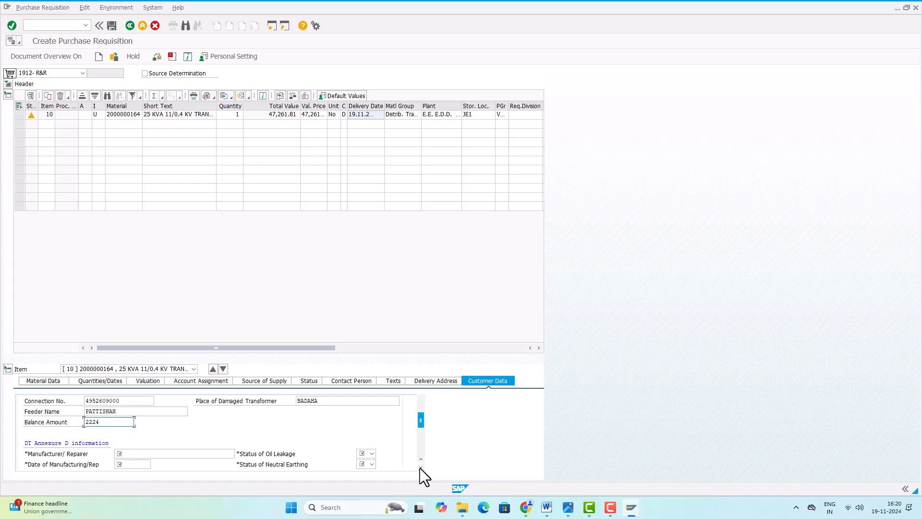
pyautogui.click(420, 466)
pyautogui.click(420, 467)
pyautogui.click(420, 466)
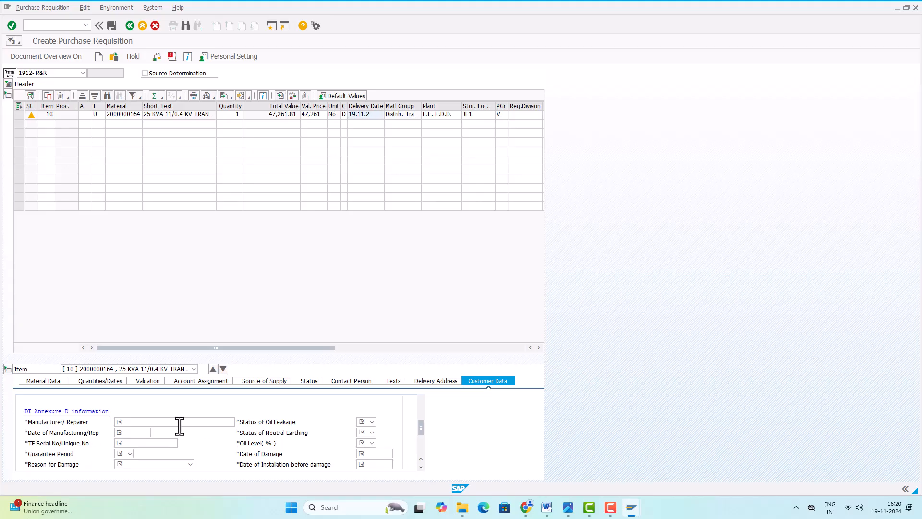
# Enter manufacturer WORKSHOP and pick 15.12.2023 as the date of manufacturing
pyautogui.click(132, 424)
pyautogui.write('WORKSHOP')
pyautogui.click(132, 433)
pyautogui.click(154, 433)
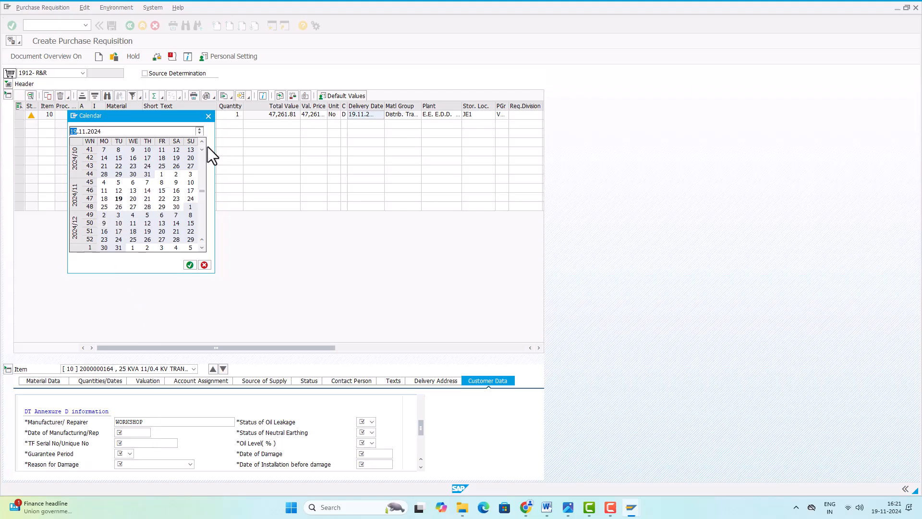
pyautogui.scroll(6, 200, 143)
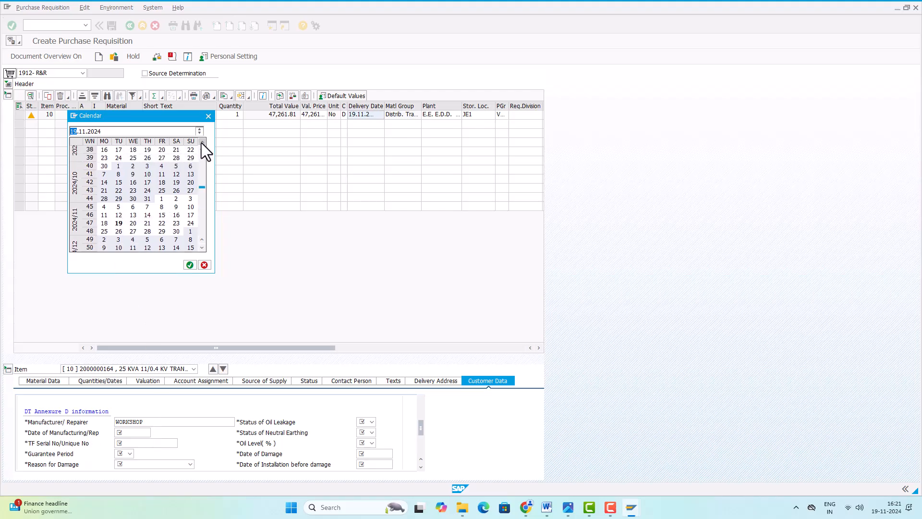
pyautogui.scroll(9, 201, 143)
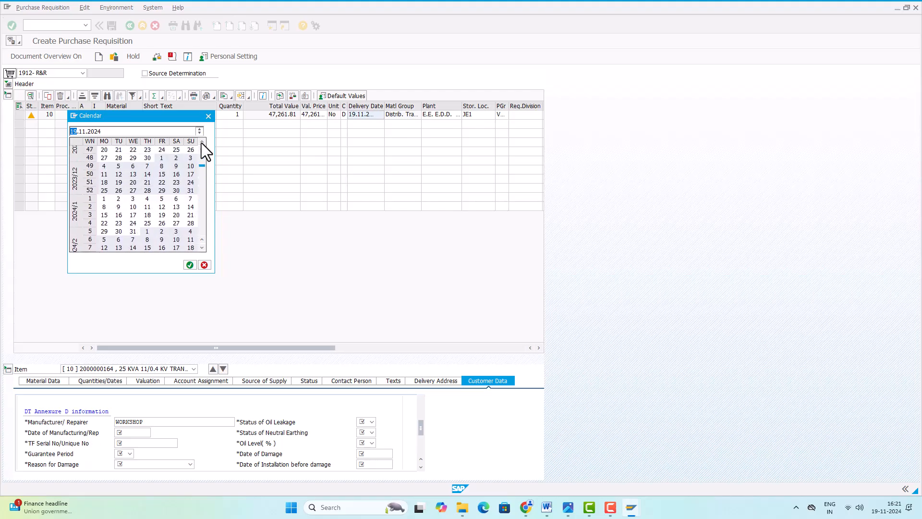
pyautogui.doubleClick(160, 176)
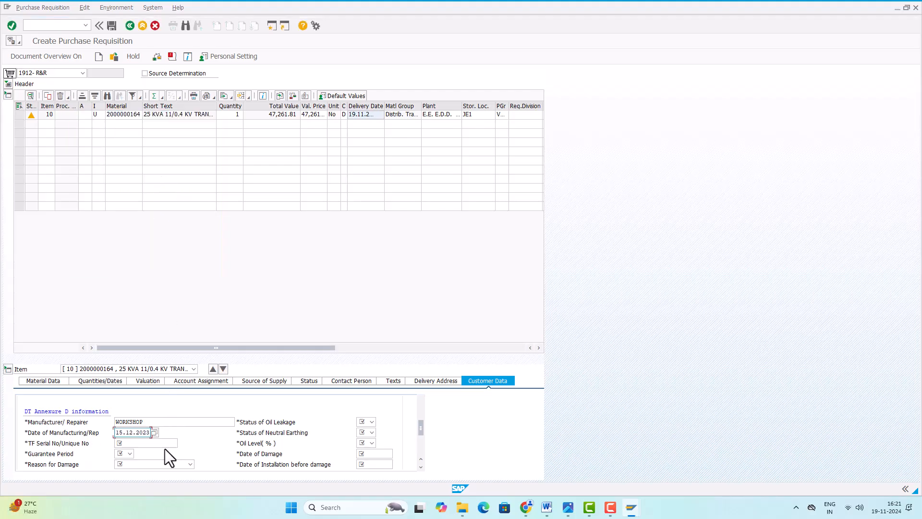
pyautogui.click(150, 443)
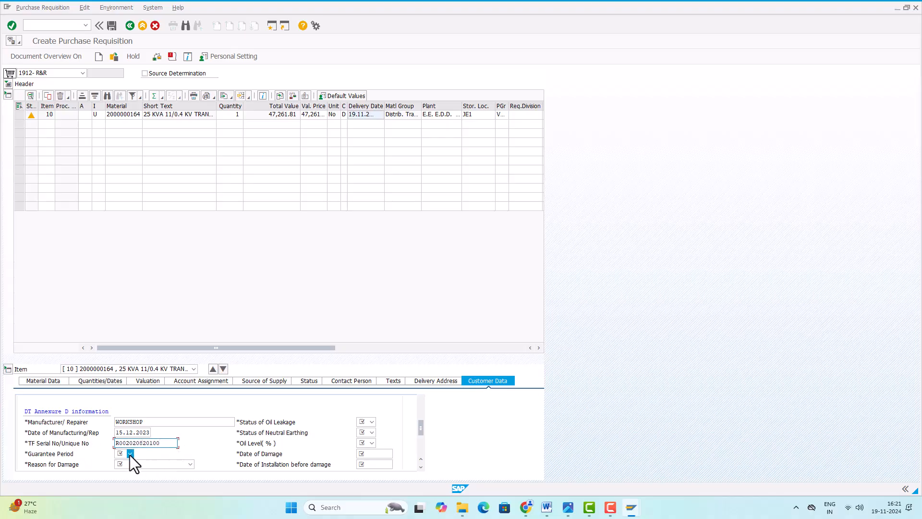
# Set guarantee period NO, damage reason Short Circuit and current load 11
pyautogui.click(130, 453)
pyautogui.click(120, 470)
pyautogui.scroll(-1, 206, 443)
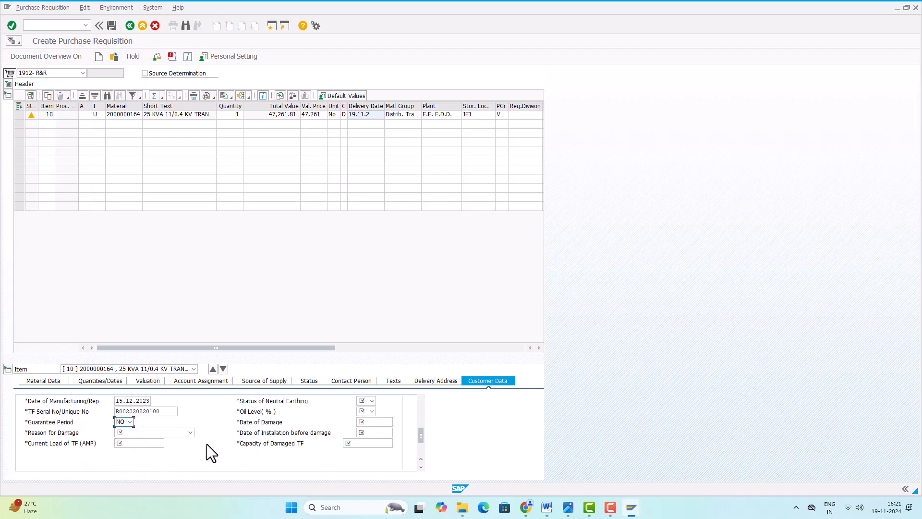
pyautogui.click(178, 433)
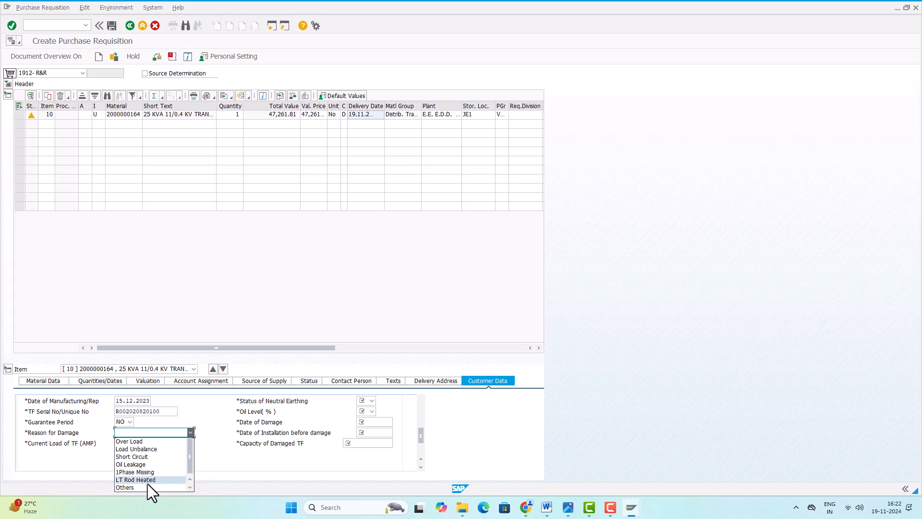
pyautogui.click(139, 457)
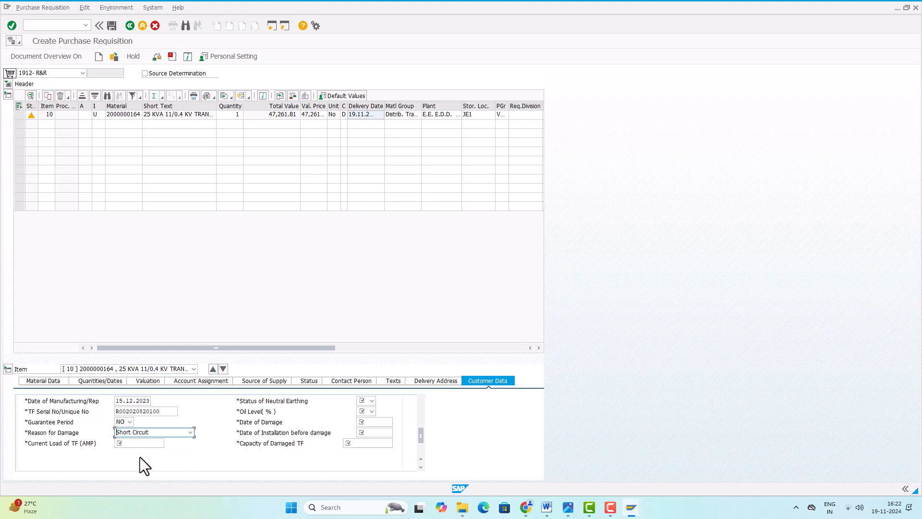
pyautogui.click(133, 446)
pyautogui.write('11')
# Set oil leakage to NO and oil level to 90%
pyautogui.scroll(1, 202, 450)
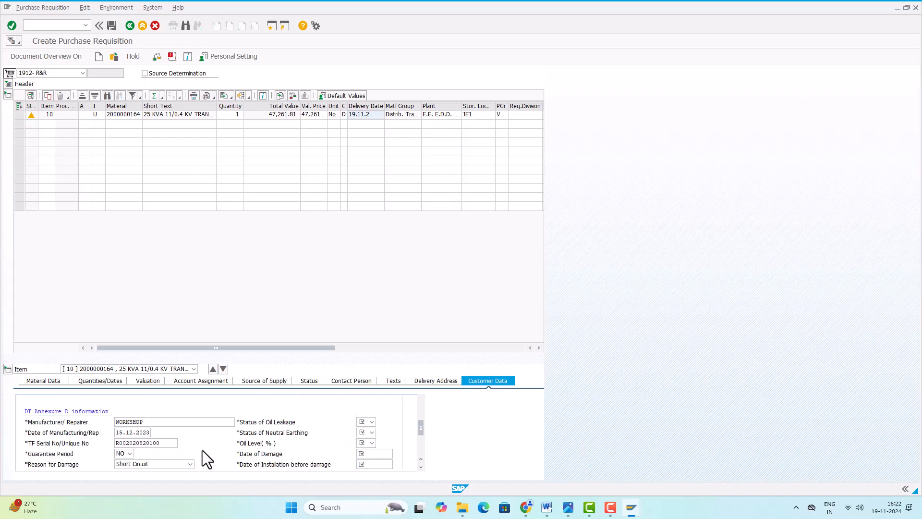
pyautogui.click(371, 422)
pyautogui.click(372, 443)
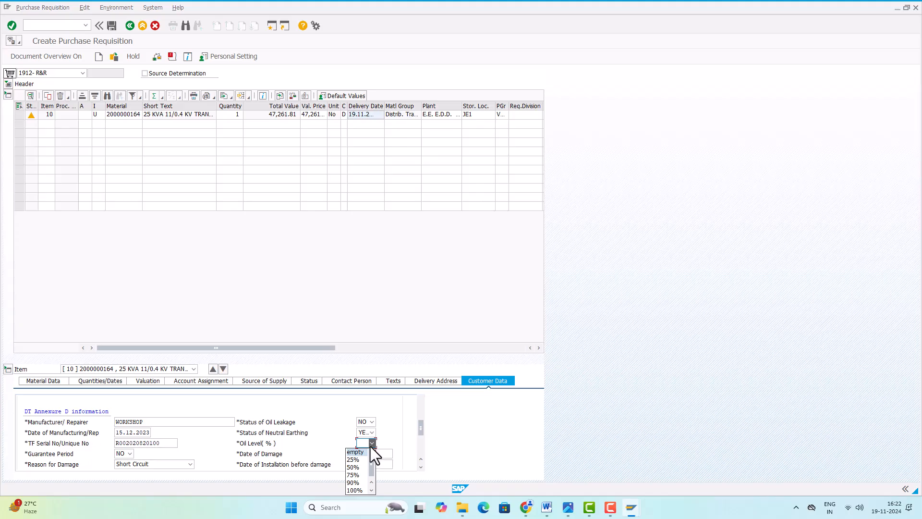
pyautogui.click(356, 483)
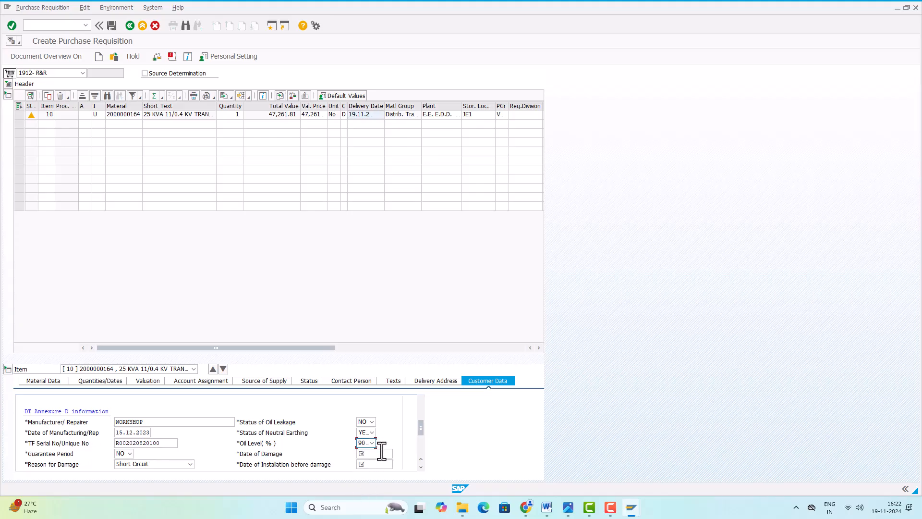
pyautogui.scroll(-1, 379, 447)
pyautogui.click(374, 422)
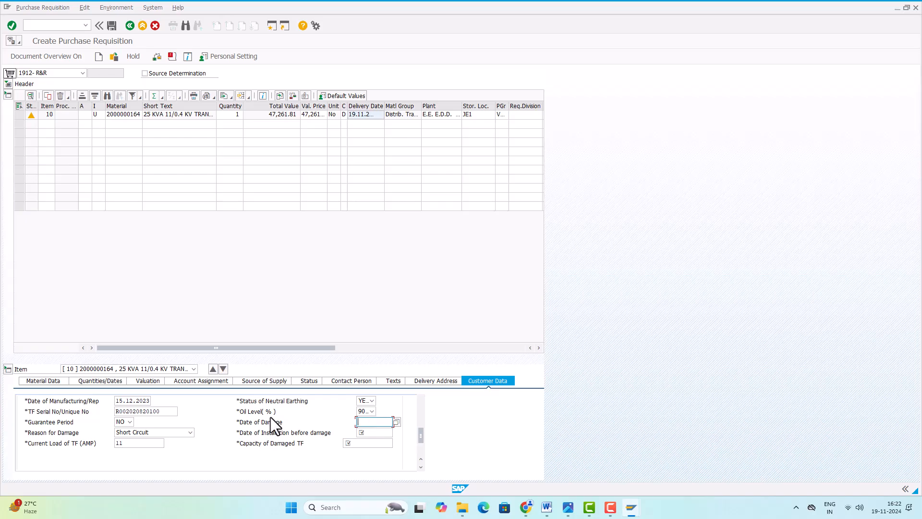
# Pick 19.11.2024 from the calendar as the date of damage
pyautogui.scroll(3, 265, 417)
pyautogui.scroll(2, 265, 416)
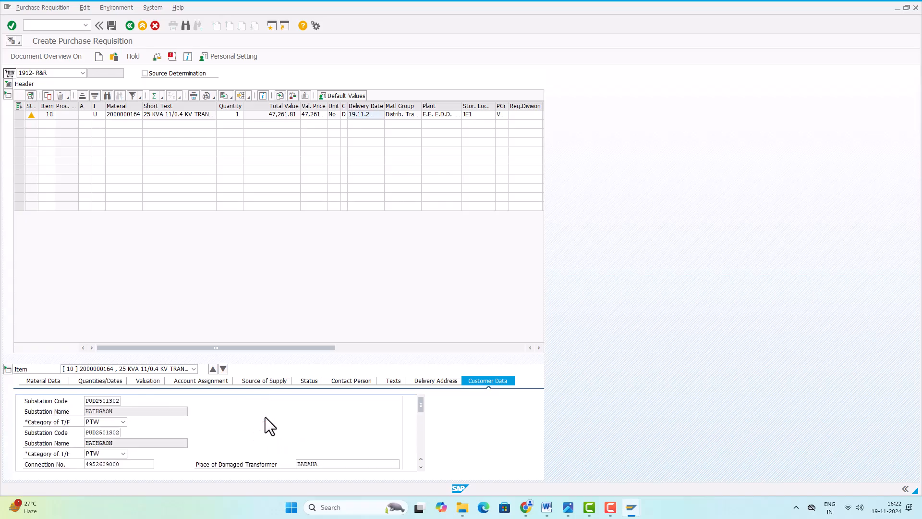
pyautogui.scroll(-4, 265, 417)
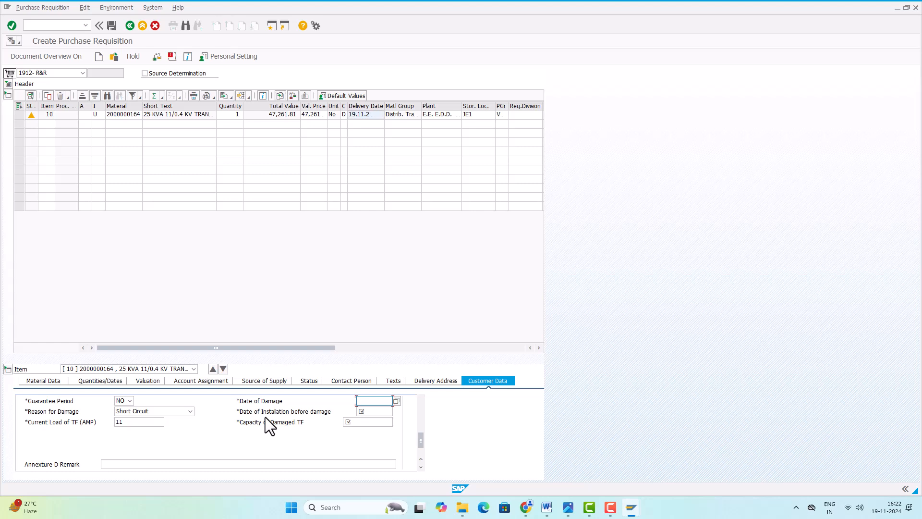
pyautogui.scroll(1, 356, 421)
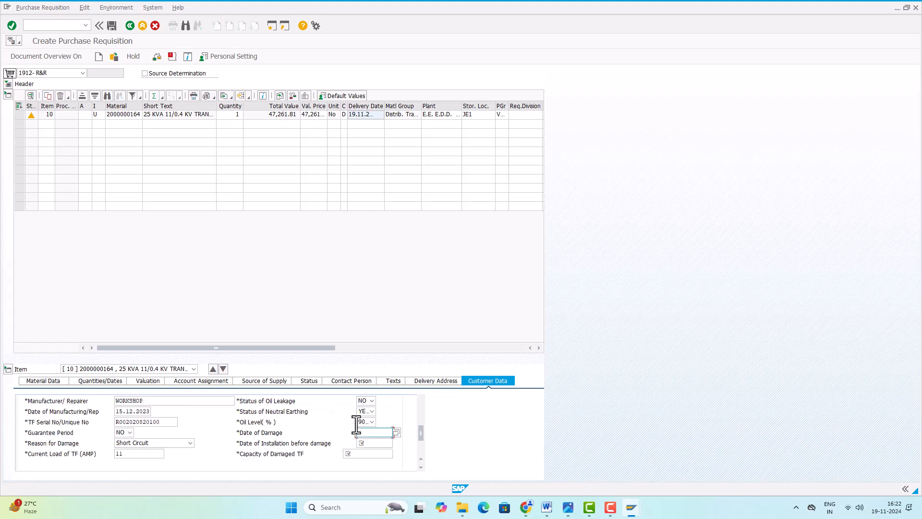
pyautogui.click(394, 432)
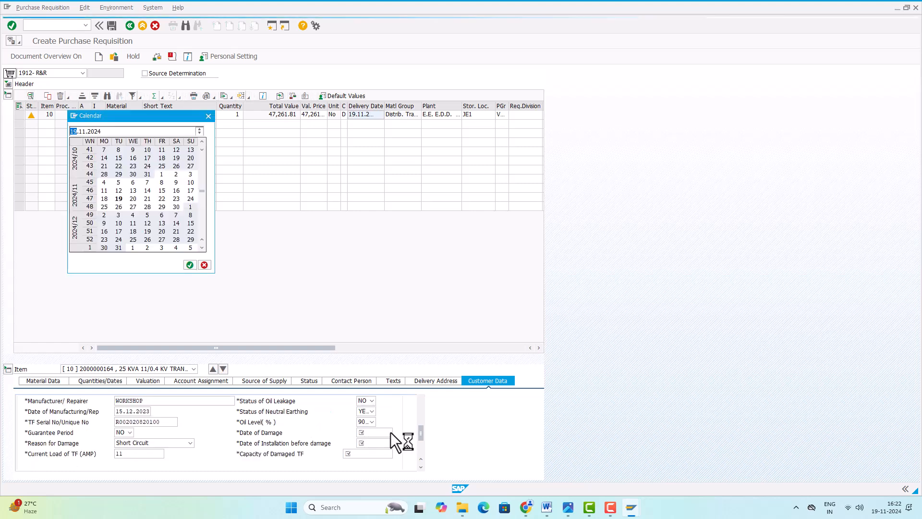
pyautogui.doubleClick(118, 199)
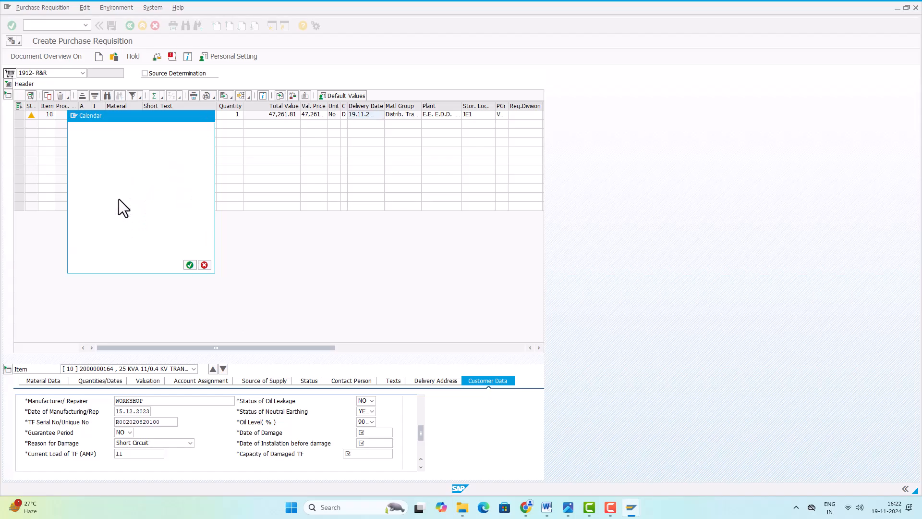
# Enter the December 2023 installation date and 25 KVA as the damaged TF capacity
pyautogui.click(372, 443)
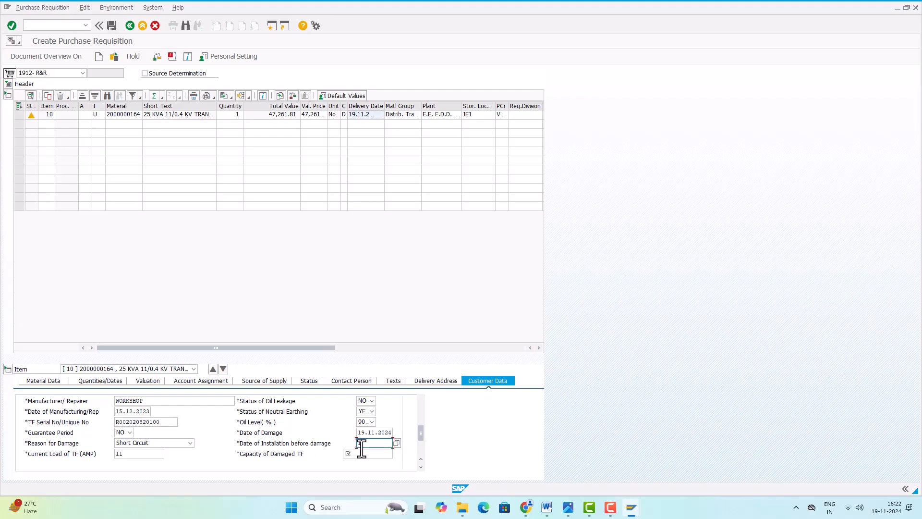
pyautogui.write('12.2023')
pyautogui.click(372, 454)
pyautogui.write('25 KVA')
pyautogui.scroll(2, 217, 434)
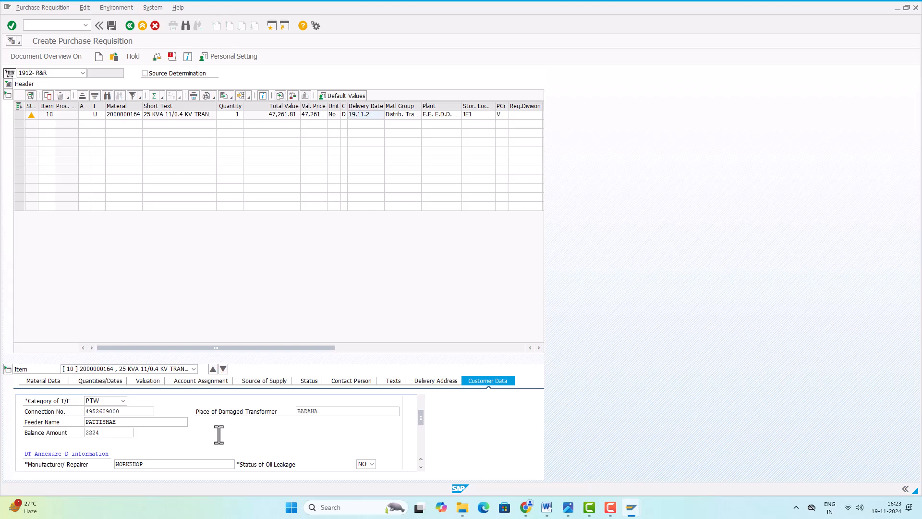
pyautogui.scroll(-4, 219, 434)
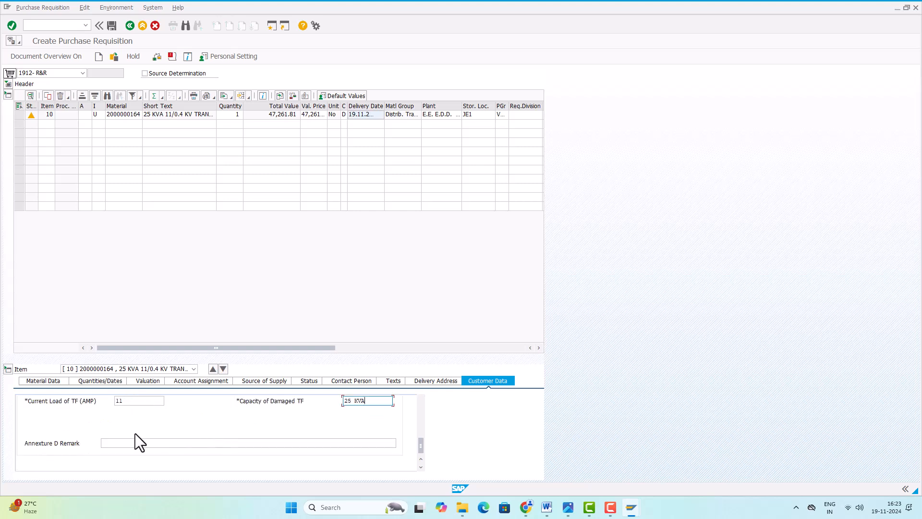
# Enter the Annexture D remark 'DAMAGED DUE TO INTERNAL FAULT'
pyautogui.click(120, 443)
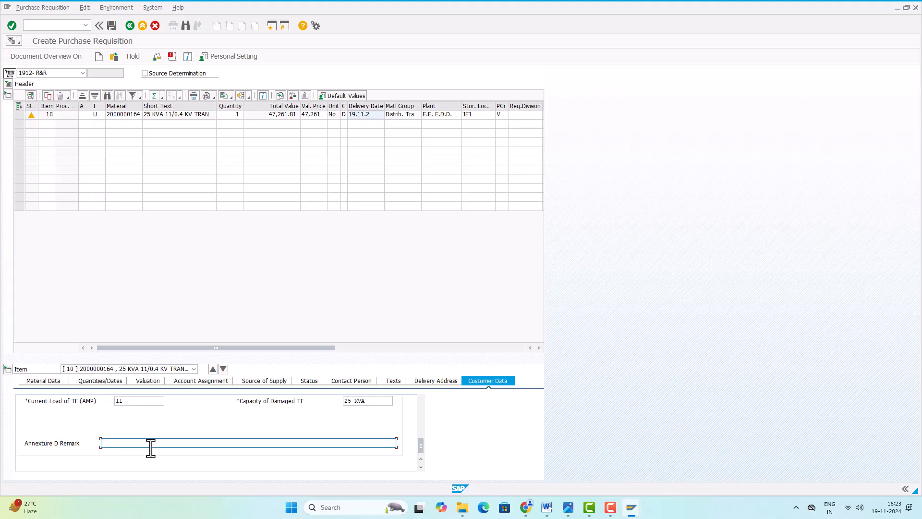
pyautogui.write('DAMAGED DUE TO INTERNAL ')
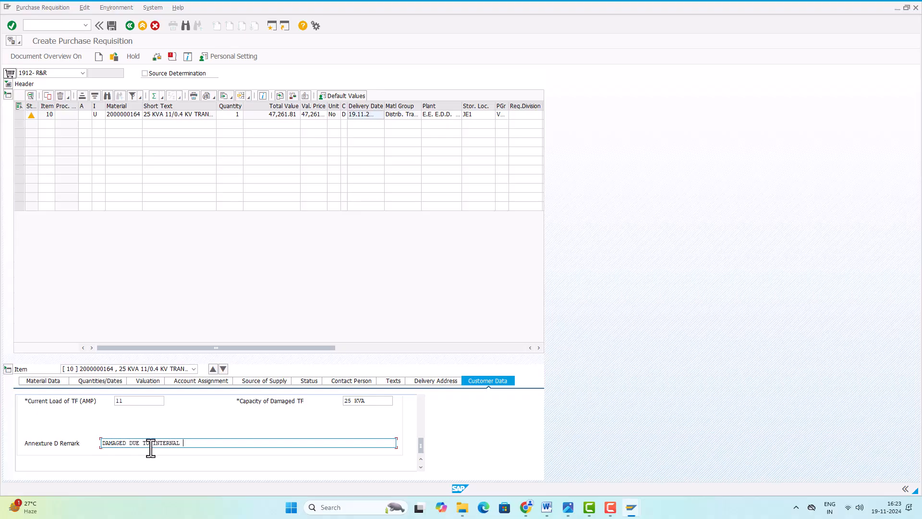
pyautogui.write('FAULT')
pyautogui.scroll(10, 208, 428)
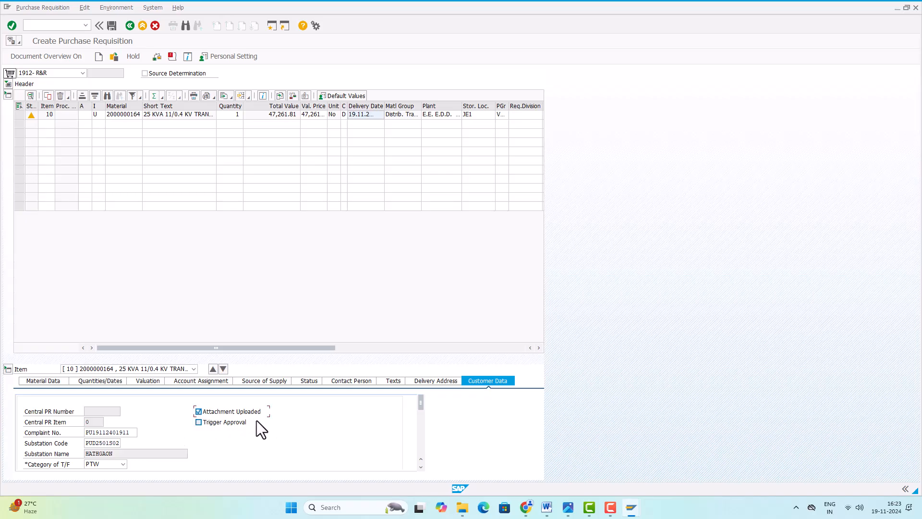
# Check and save the 1912- R&R requisition, then view the creation message's full text
pyautogui.click(156, 57)
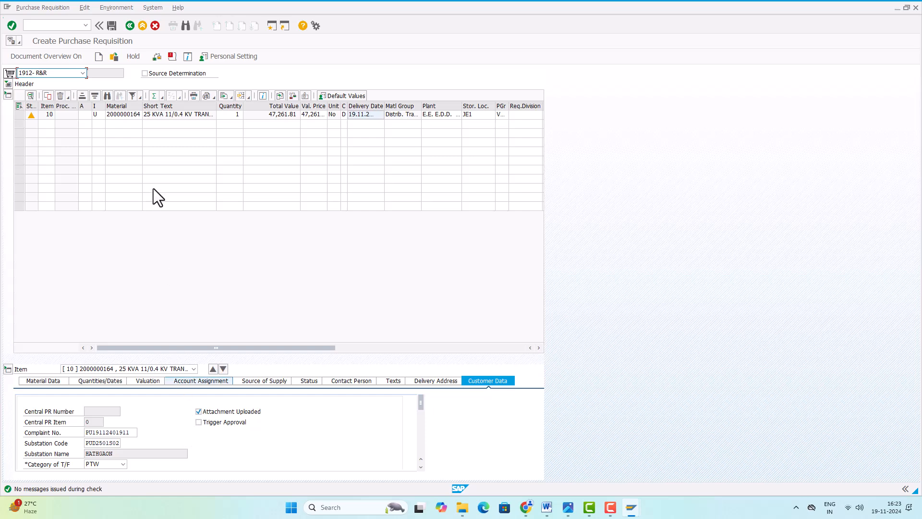
pyautogui.click(111, 27)
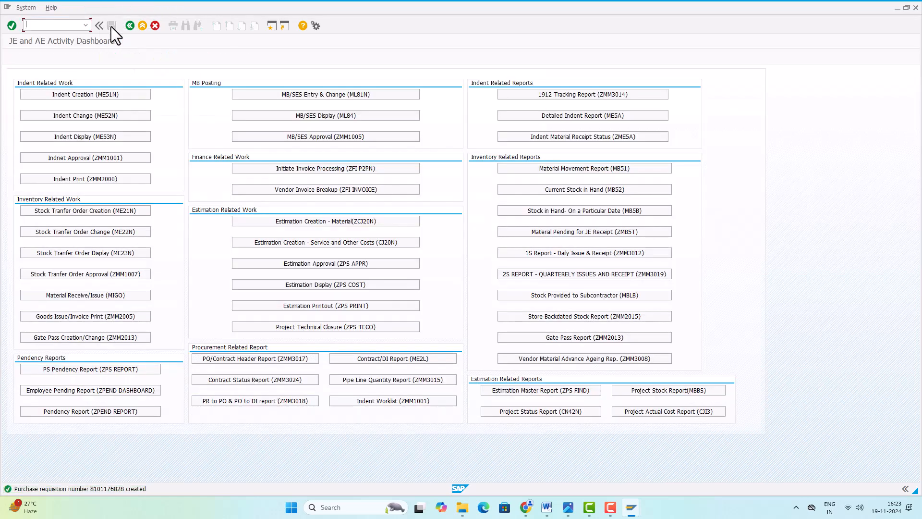
pyautogui.doubleClick(102, 489)
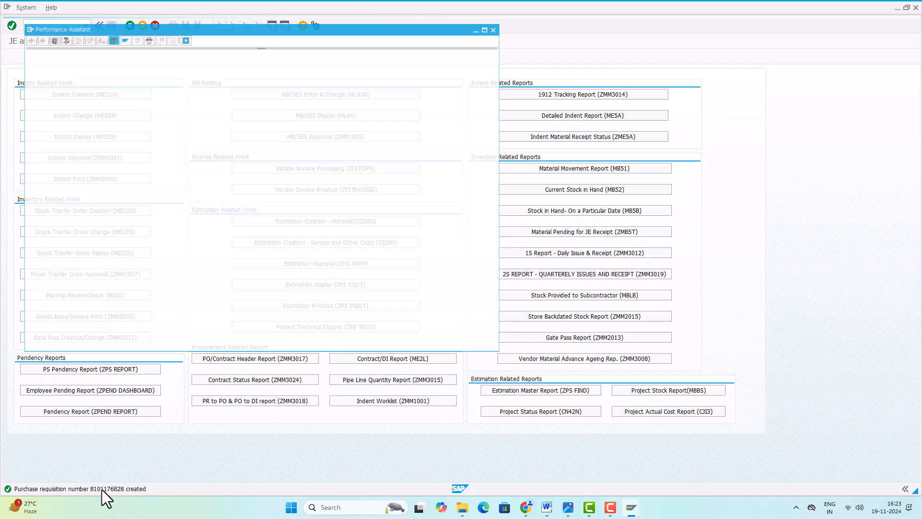